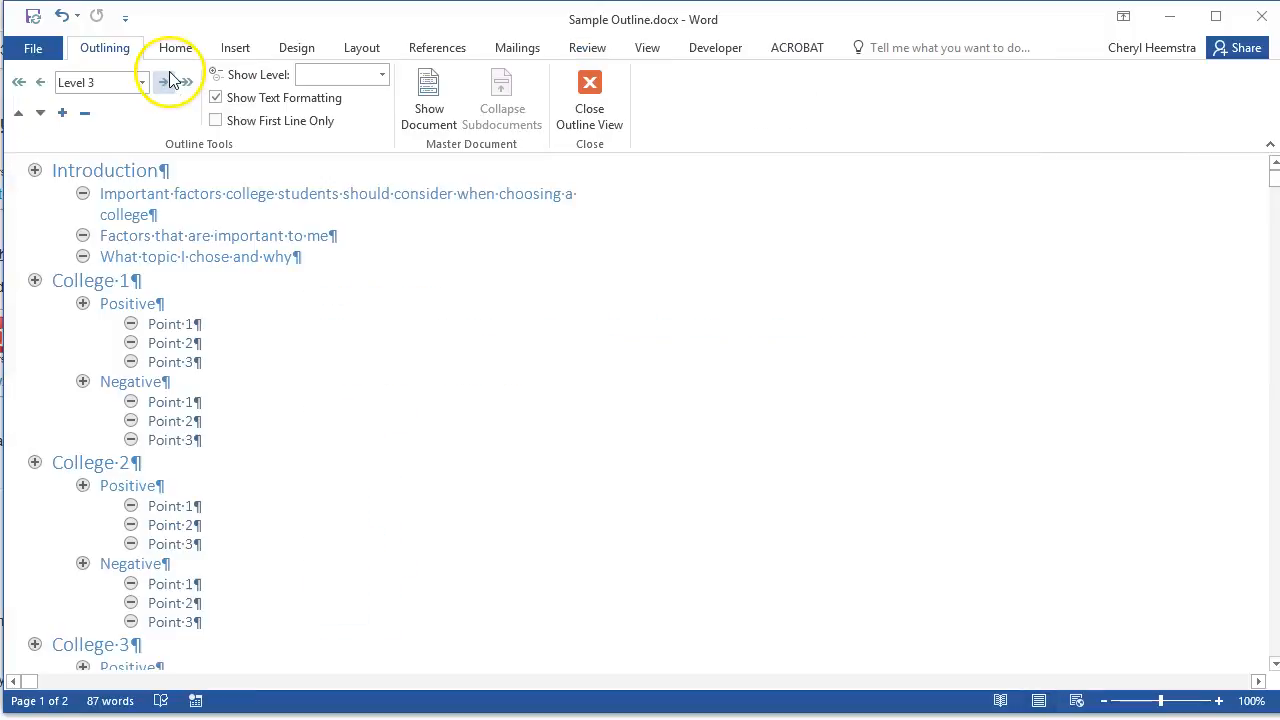
- Close Outline View so that the outline is shown as a regular page layout
scroll(460, 443, down, 6)
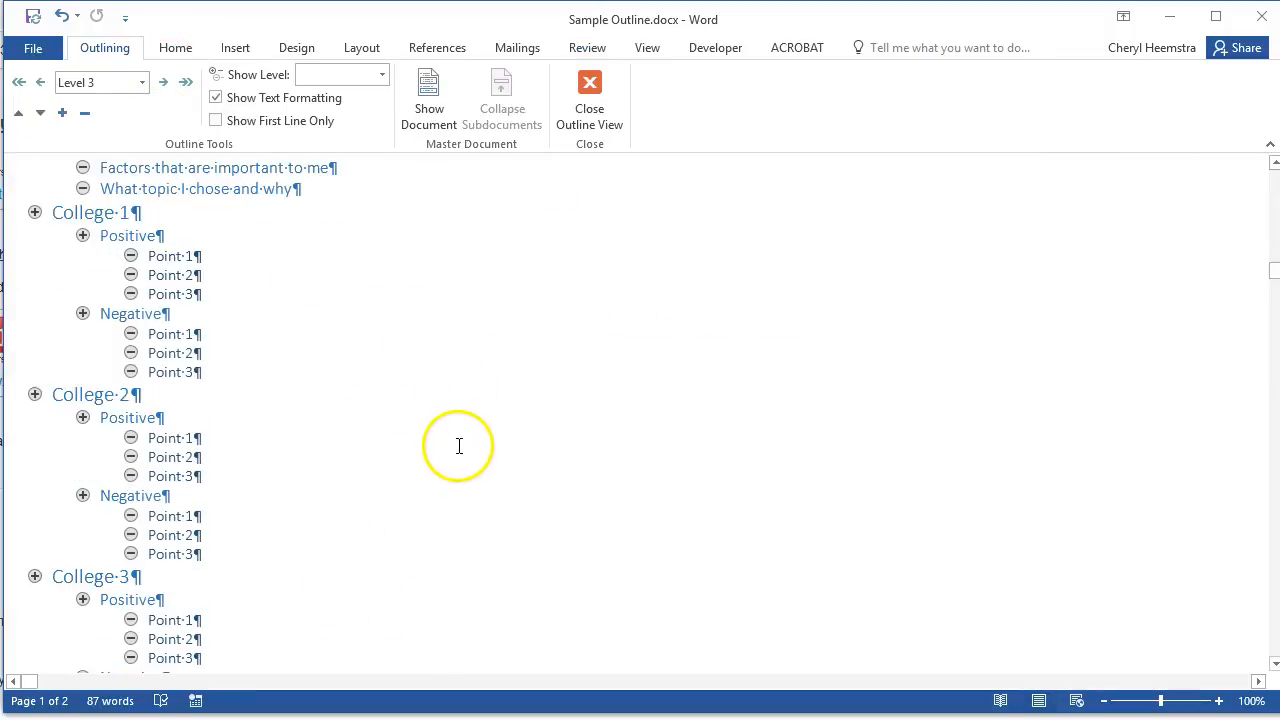
scroll(454, 443, up, 4)
scroll(454, 443, up, 3)
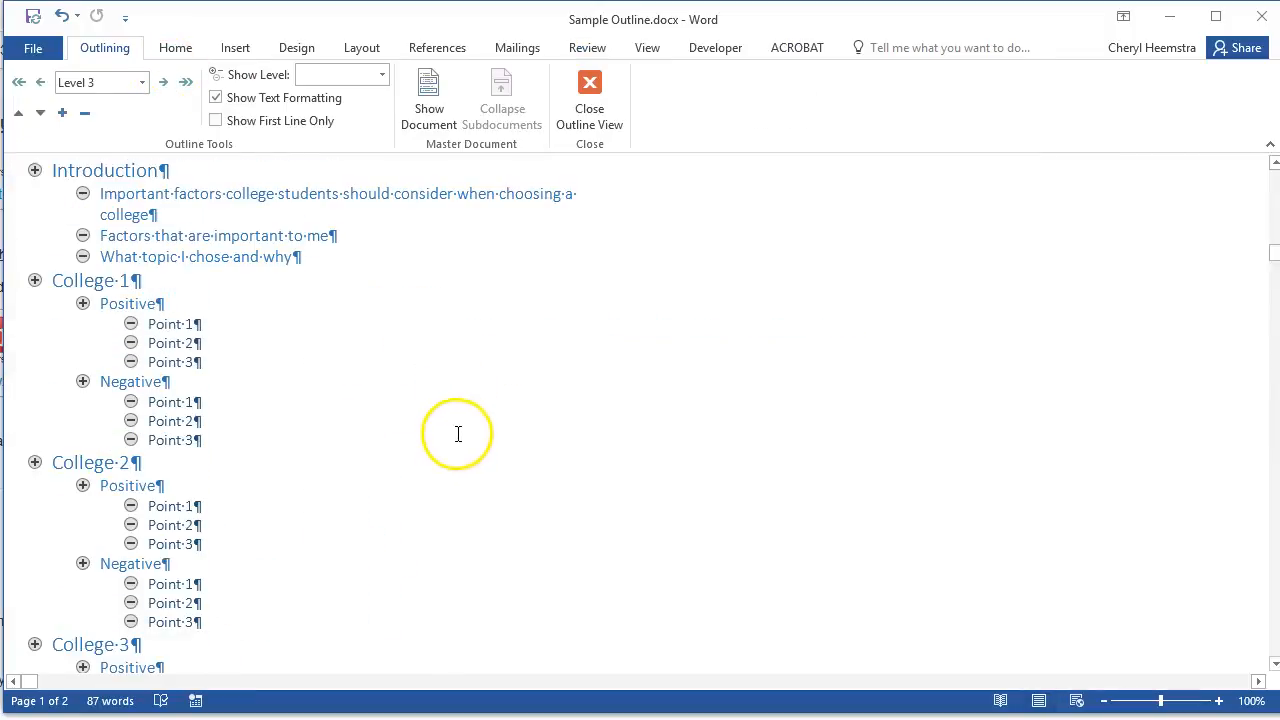
click(589, 95)
scroll(620, 310, up, 10)
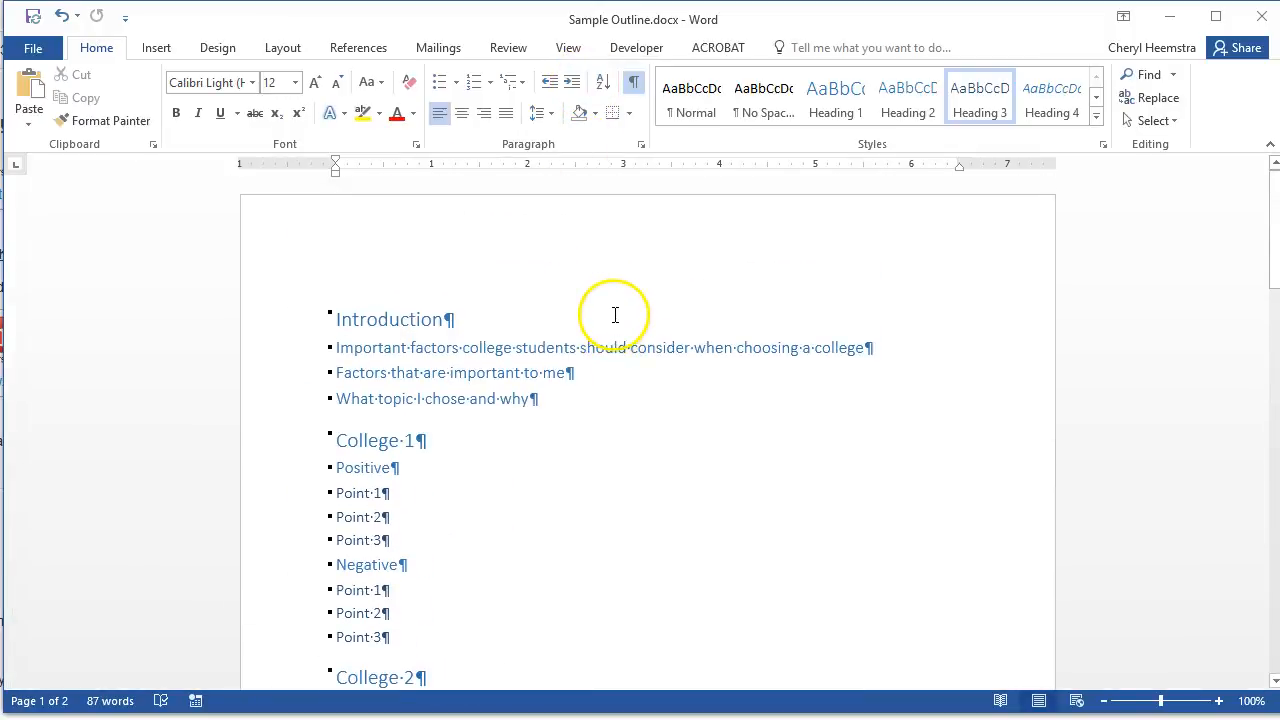
- Check which heading styles are applied to Introduction, its first subtopic and Point 1 under College 1
click(338, 319)
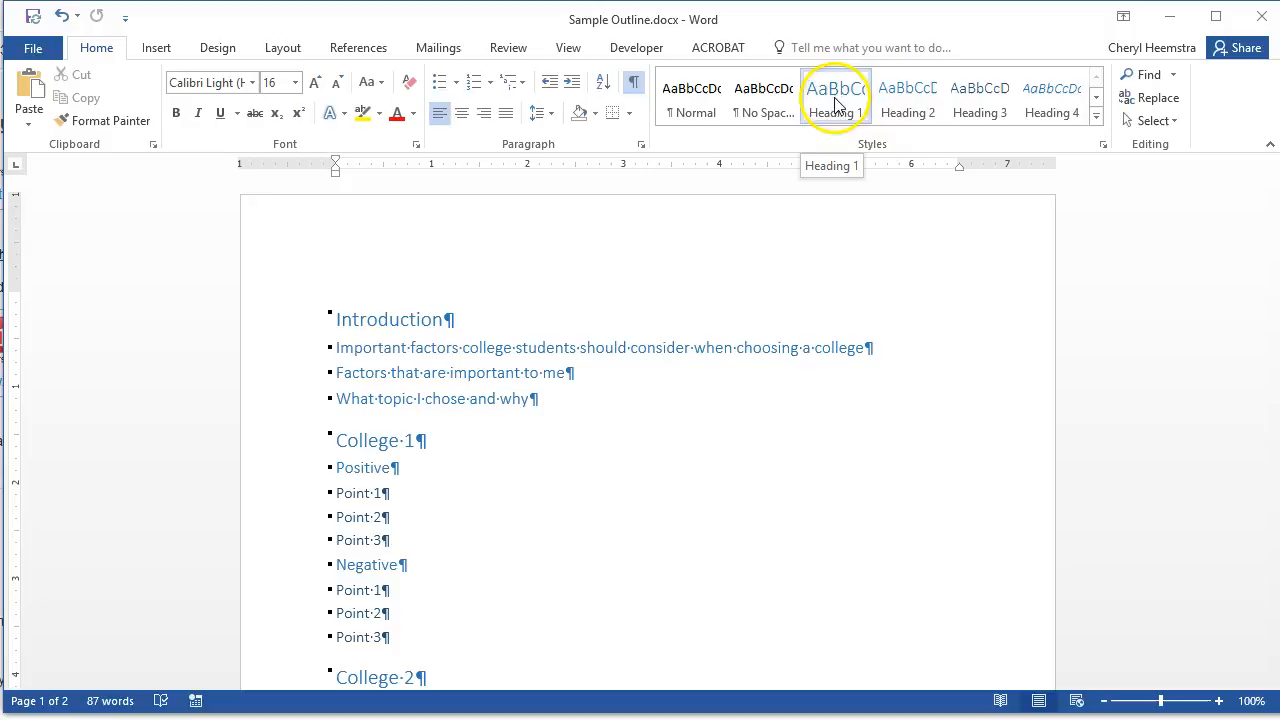
click(410, 347)
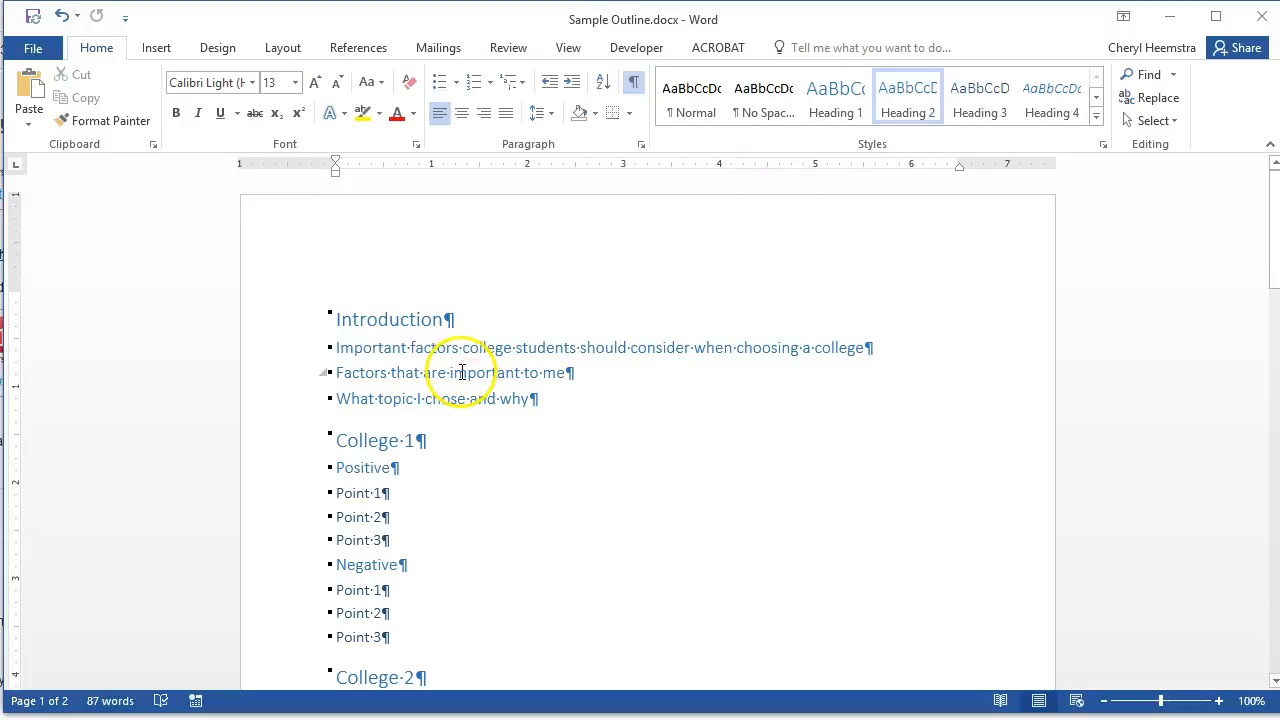
scroll(304, 446, down, 1)
click(374, 445)
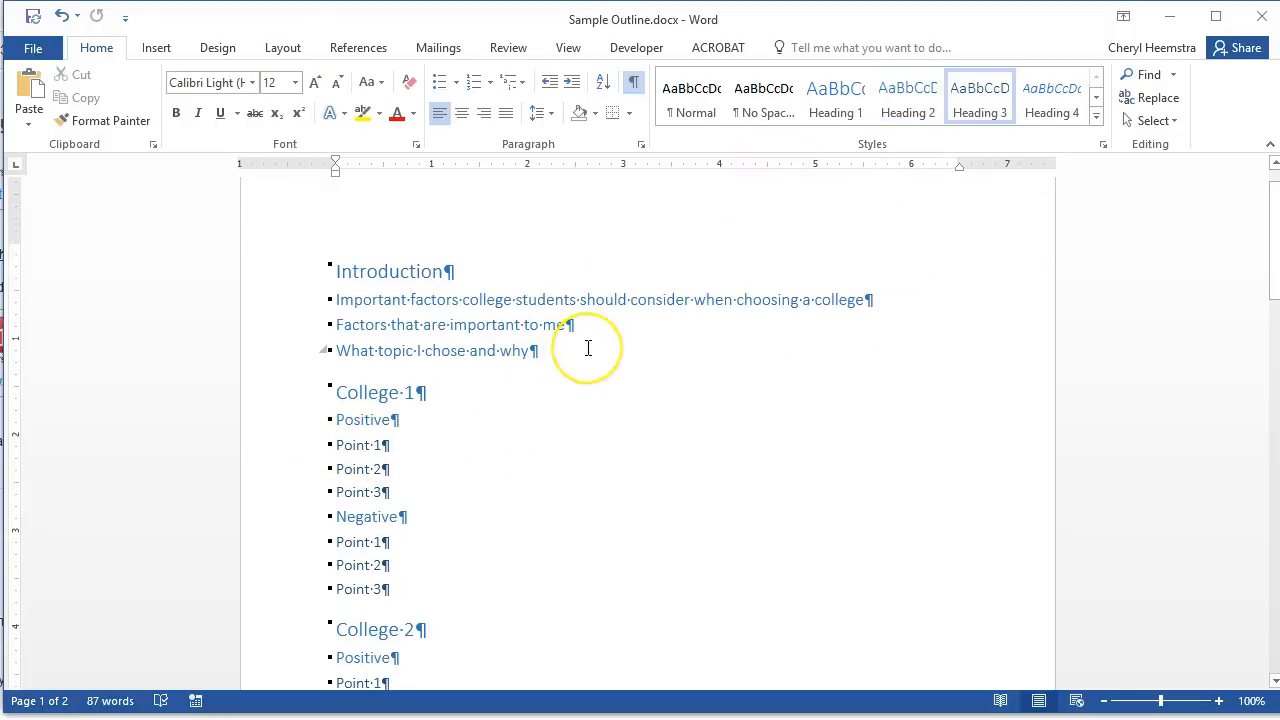
scroll(588, 348, up, 1)
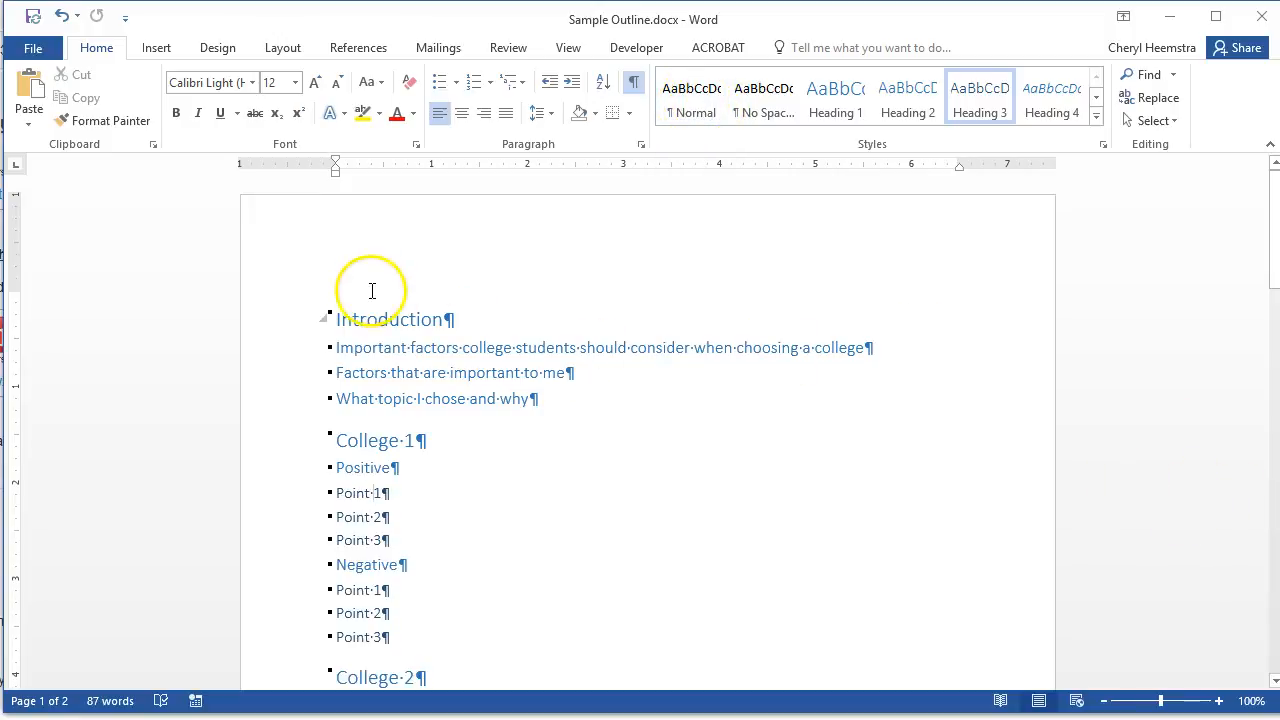
- Insert a blank paragraph above the Introduction heading
click(334, 318)
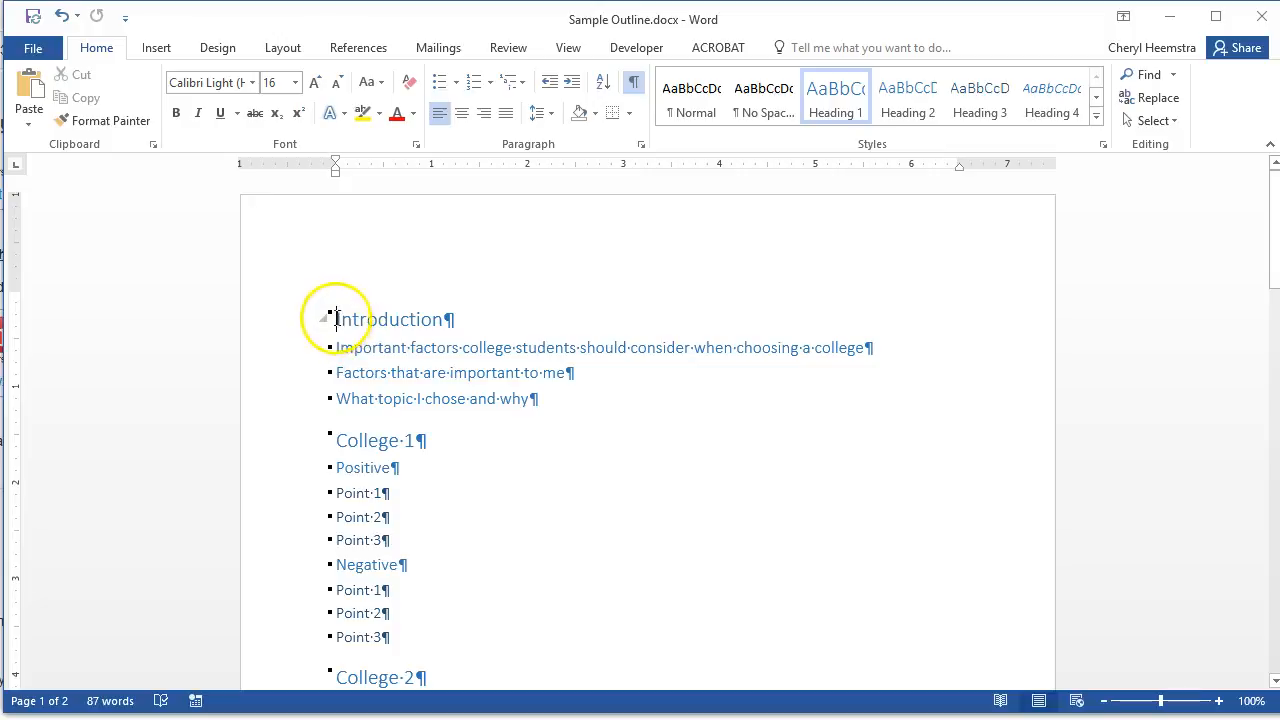
key(Return)
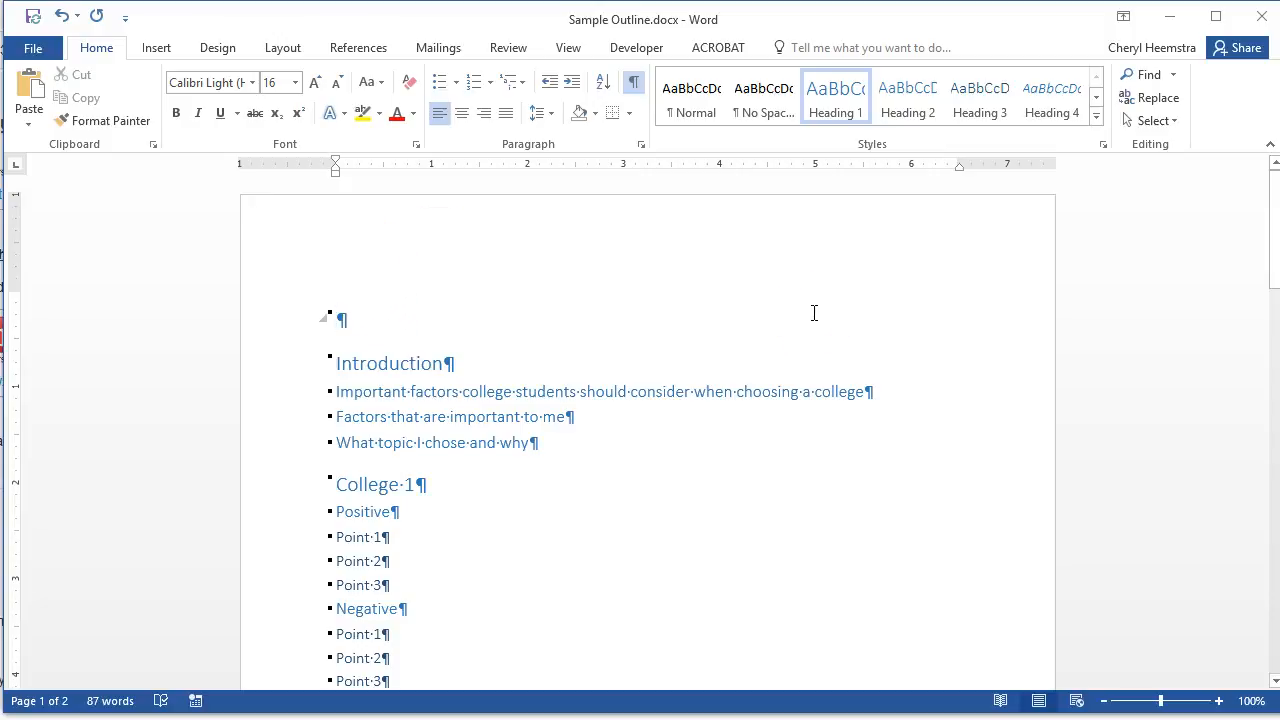
- Modify the Normal style to use the Times New Roman font at size 12
right_click(685, 96)
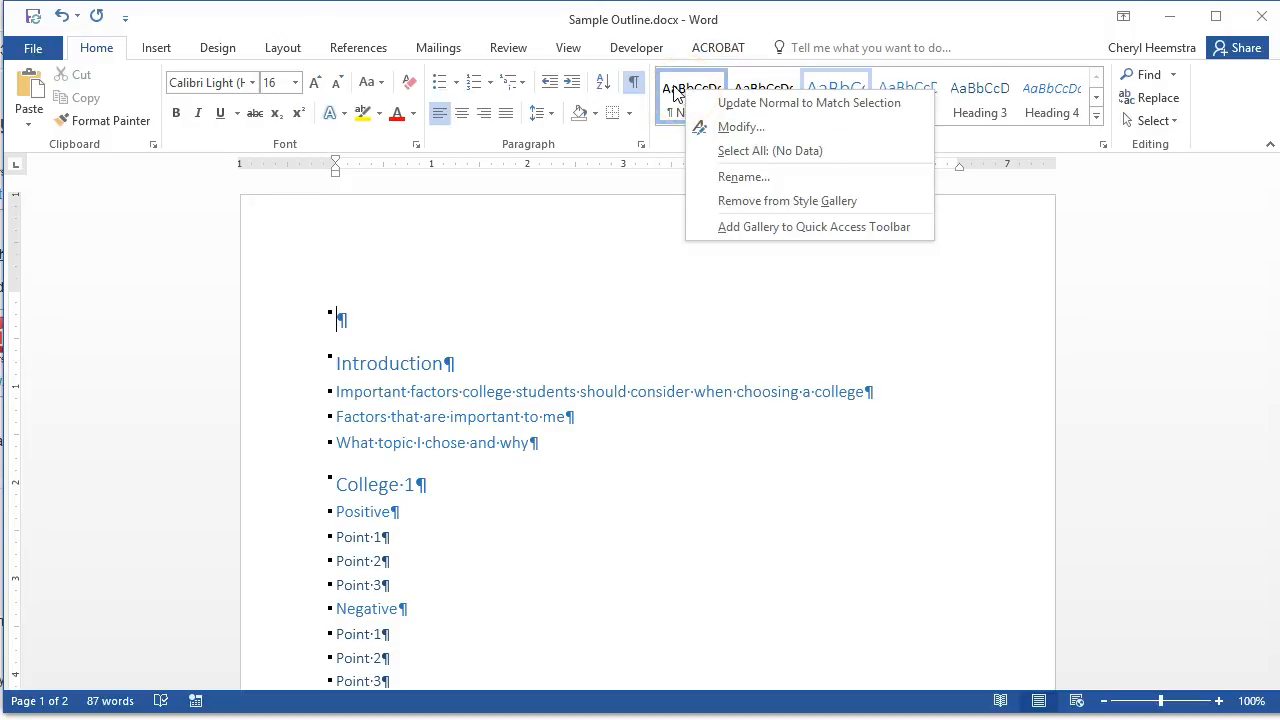
click(736, 128)
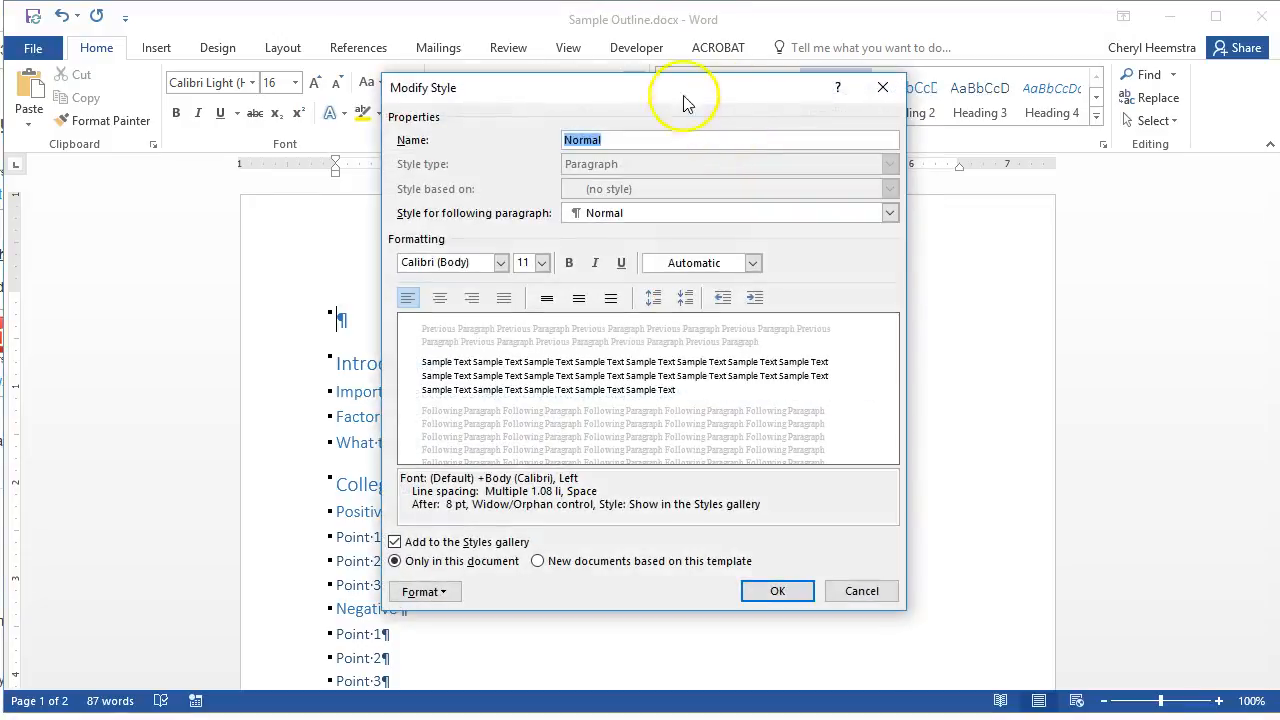
click(501, 263)
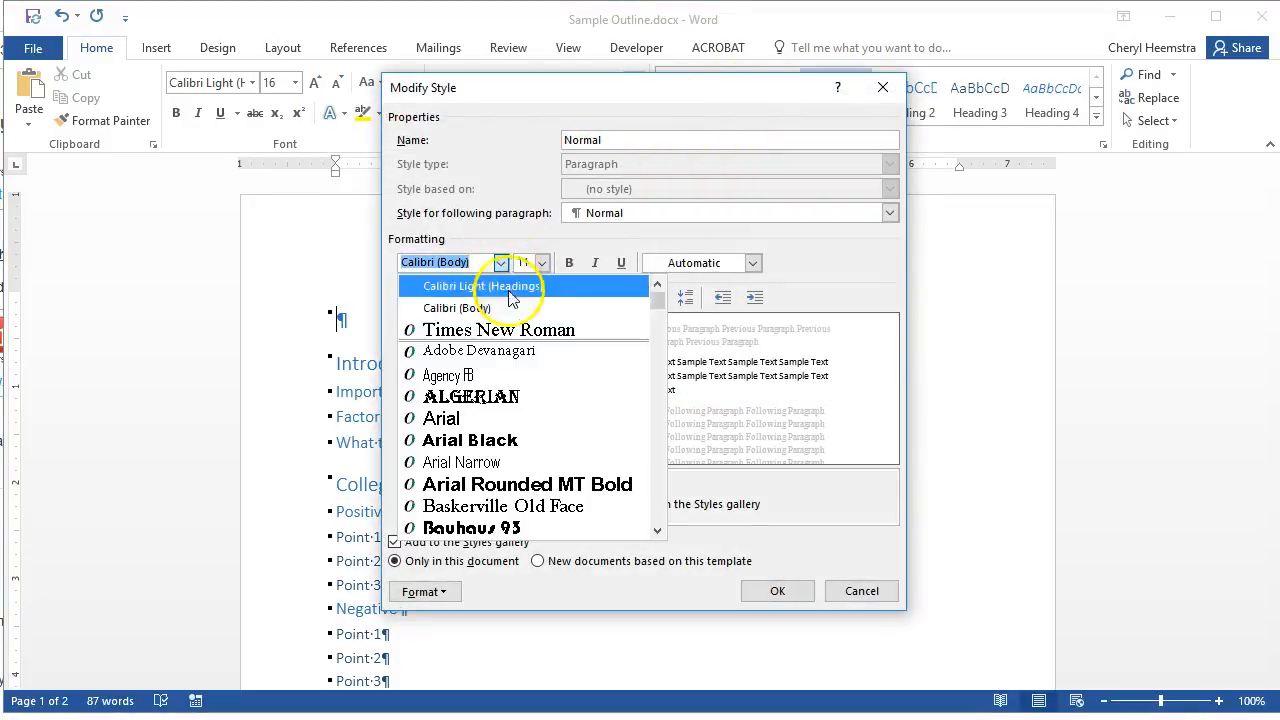
click(503, 329)
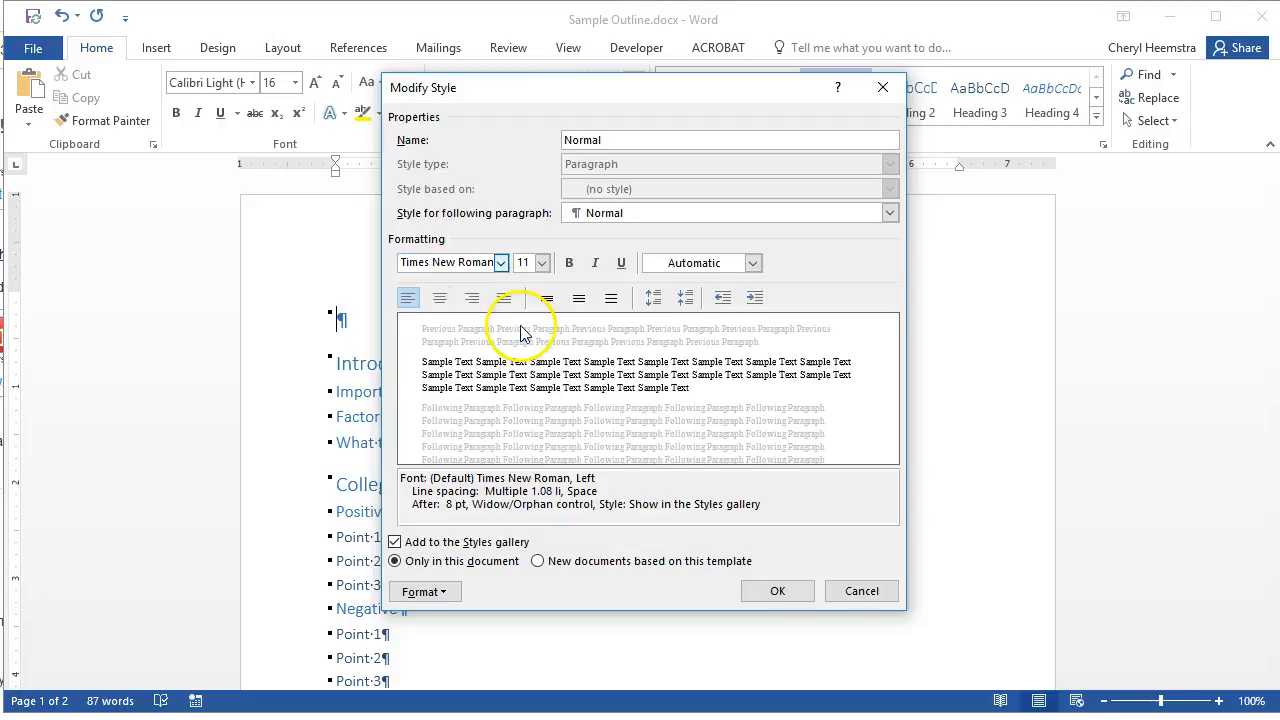
click(541, 263)
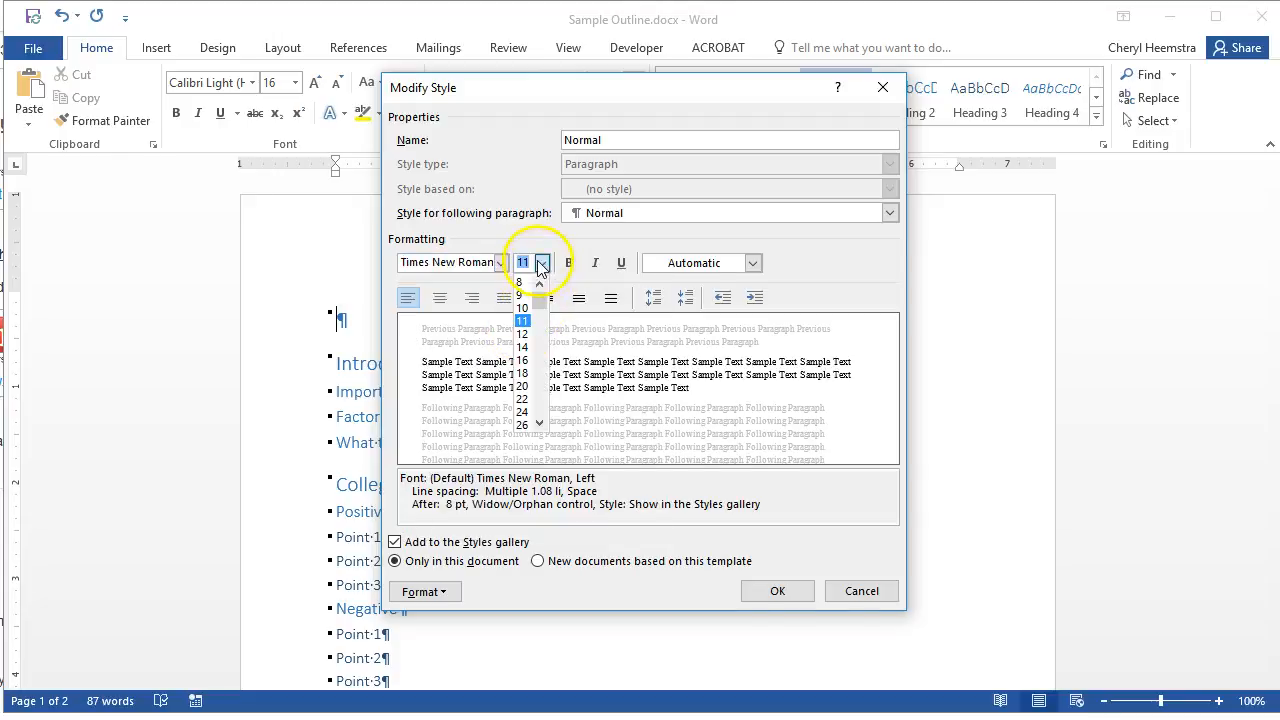
click(524, 335)
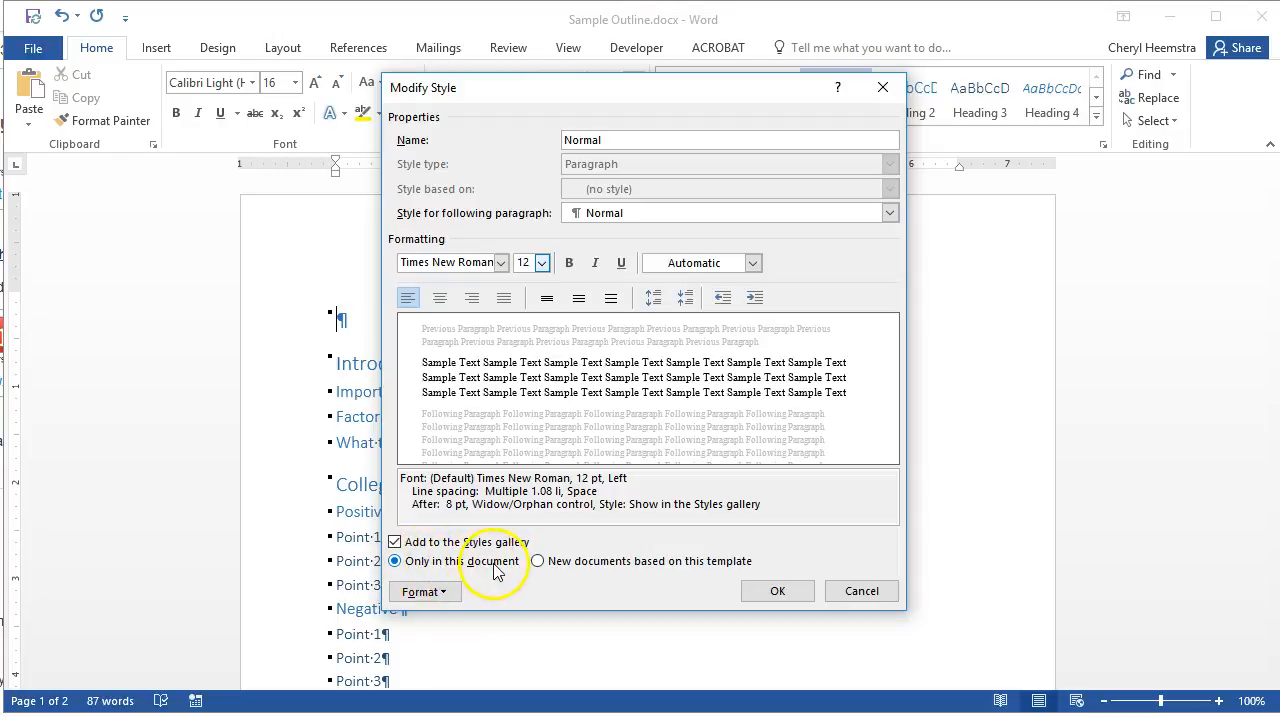
- Set the Normal style's paragraph spacing to 0 pt after, no space between same-style paragraphs and double line spacing, and apply the style changes
click(447, 591)
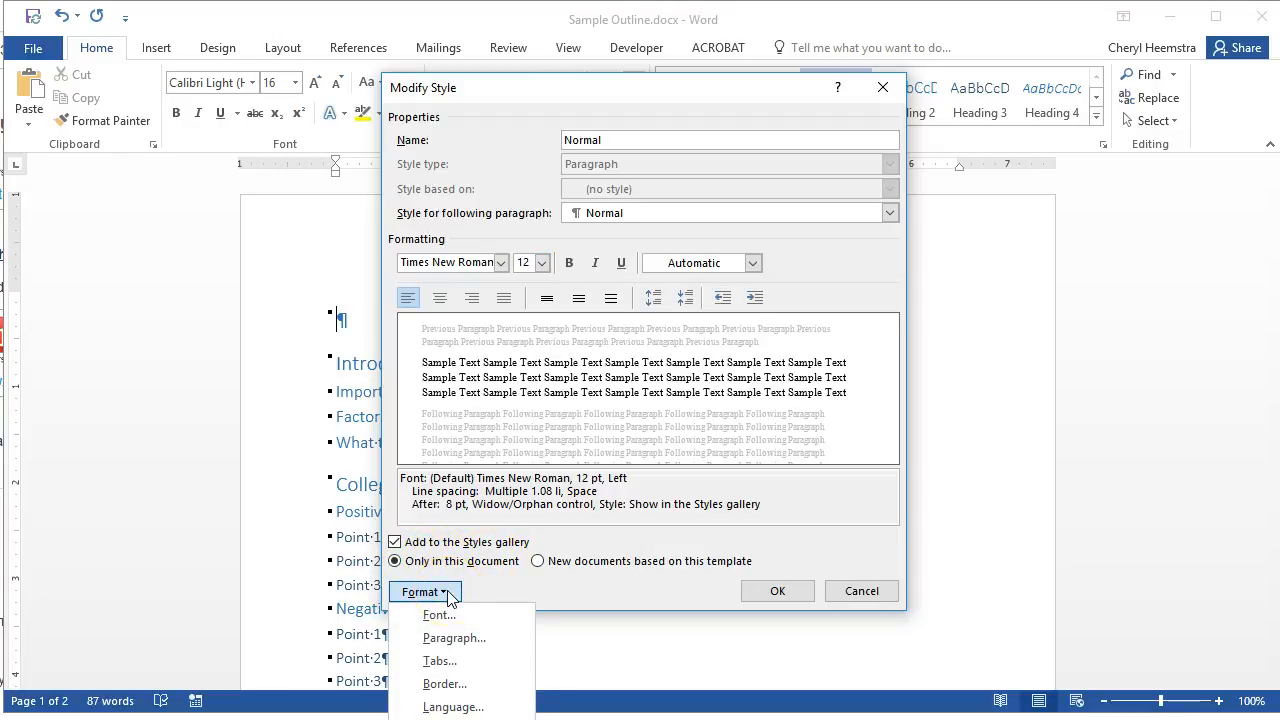
click(467, 636)
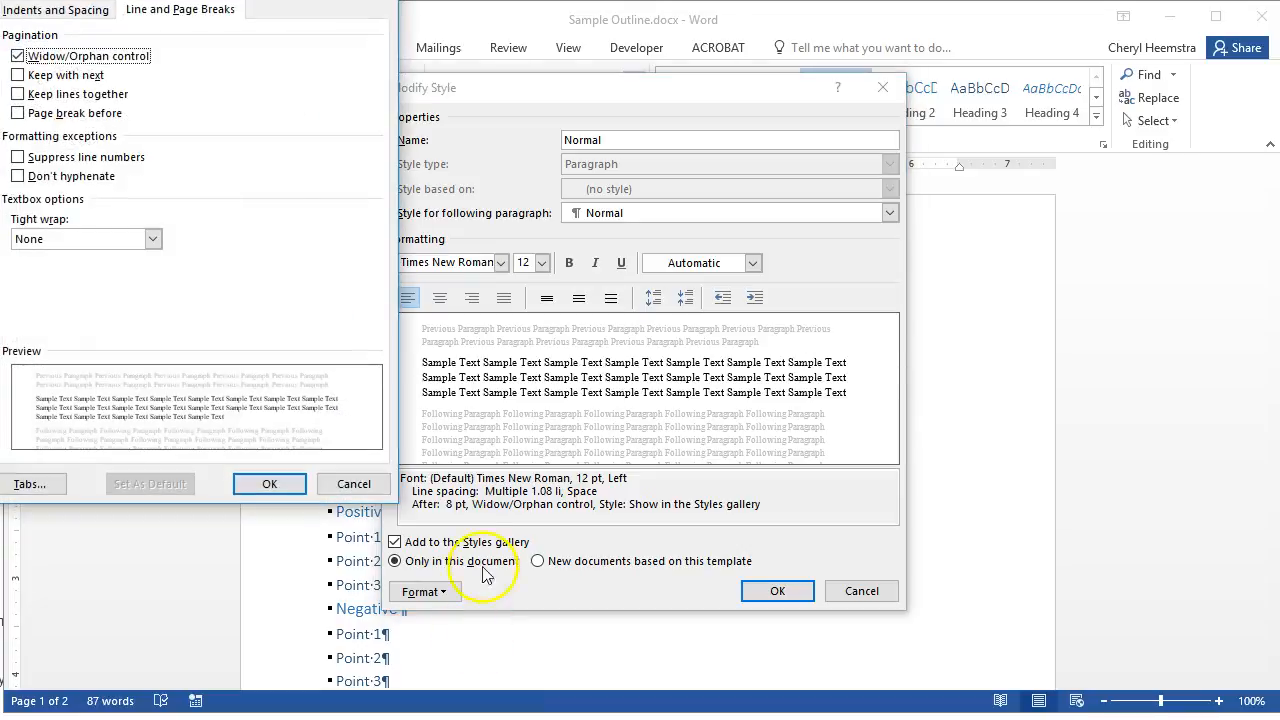
drag(286, 2, 688, 88)
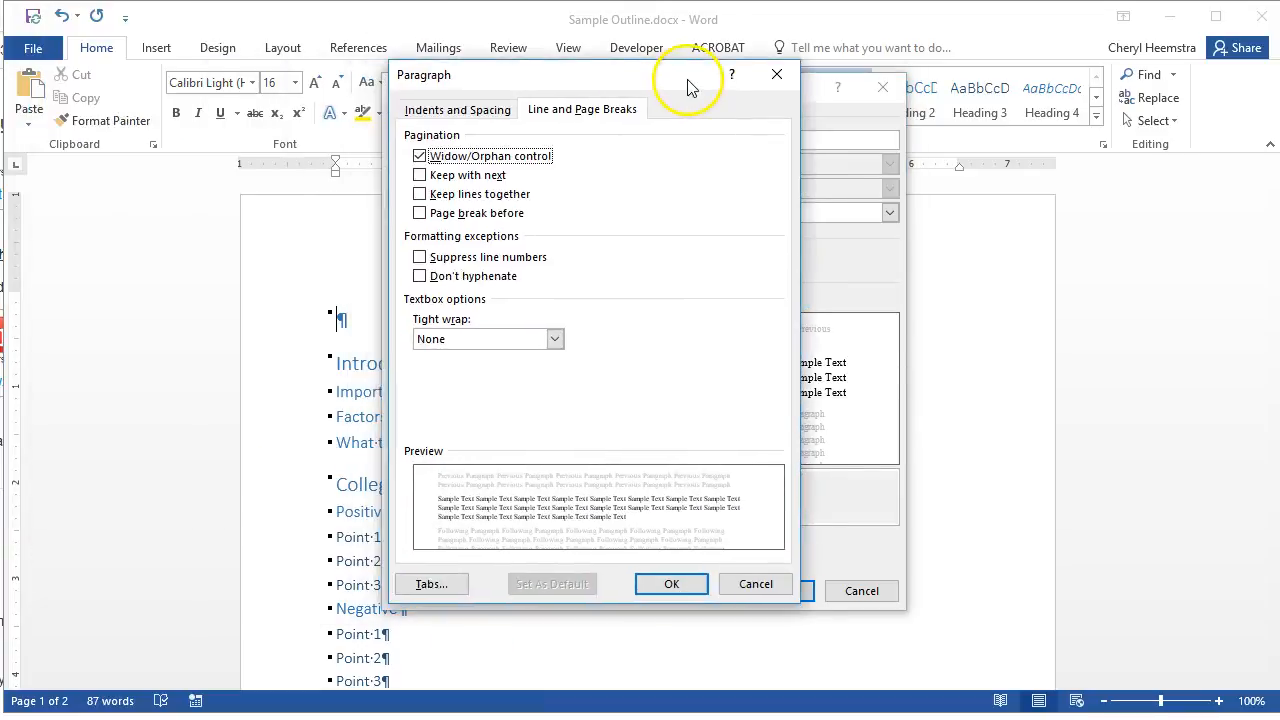
click(471, 114)
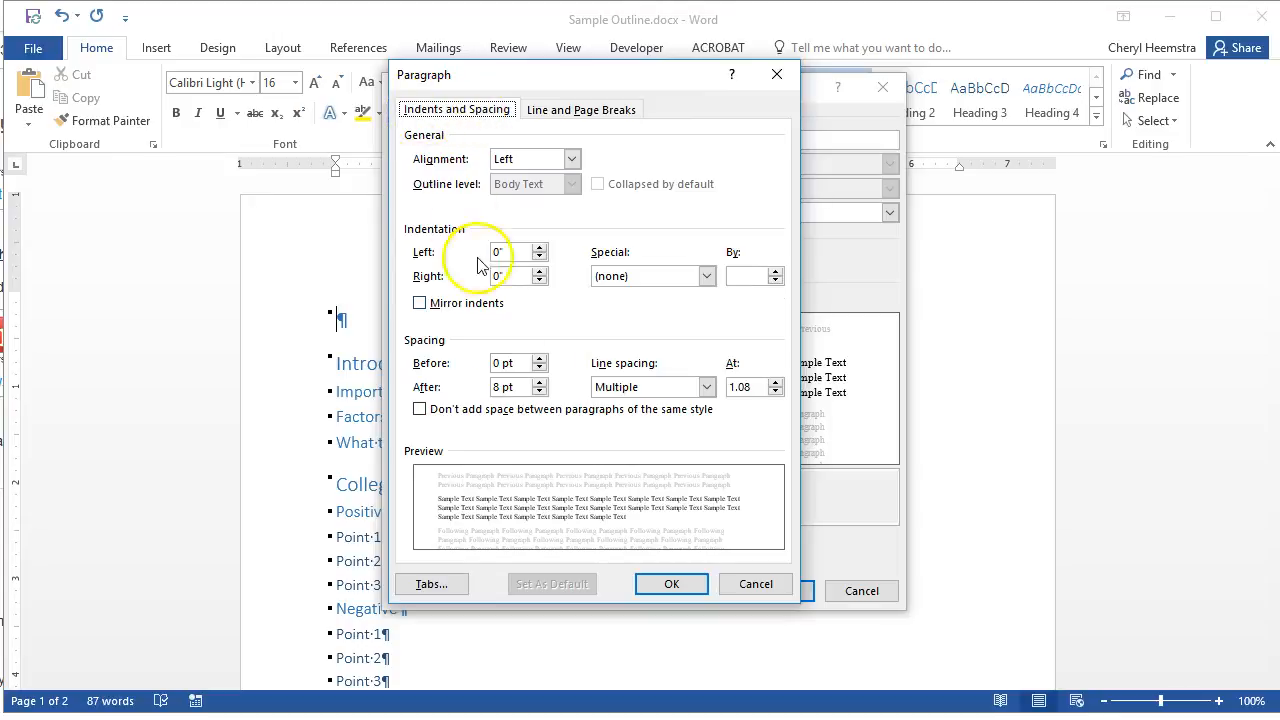
drag(497, 387, 476, 385)
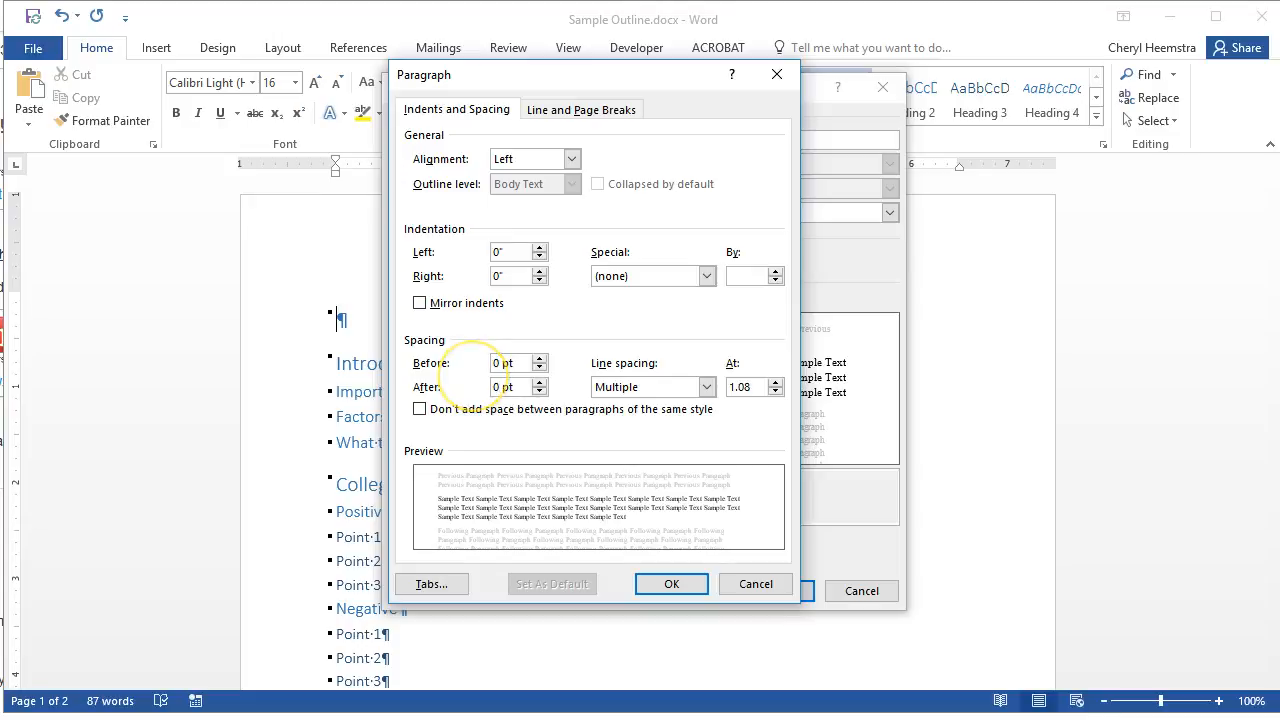
text(0)
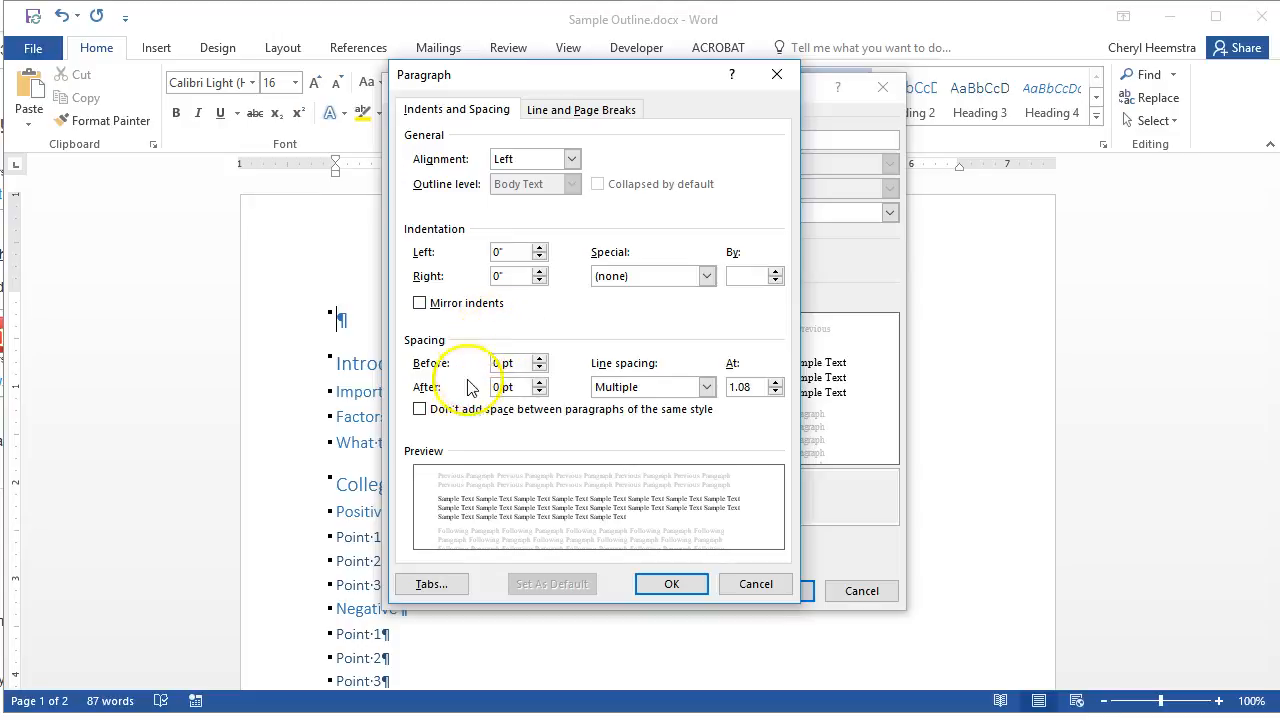
click(420, 411)
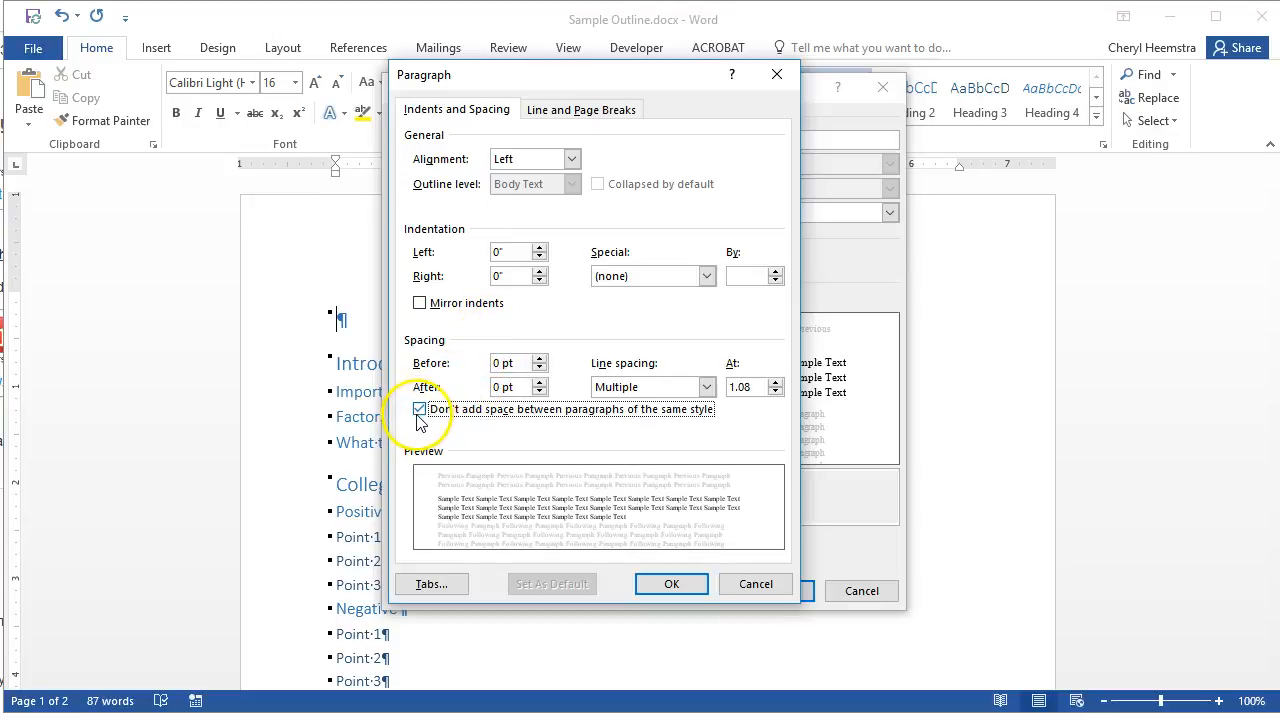
click(706, 387)
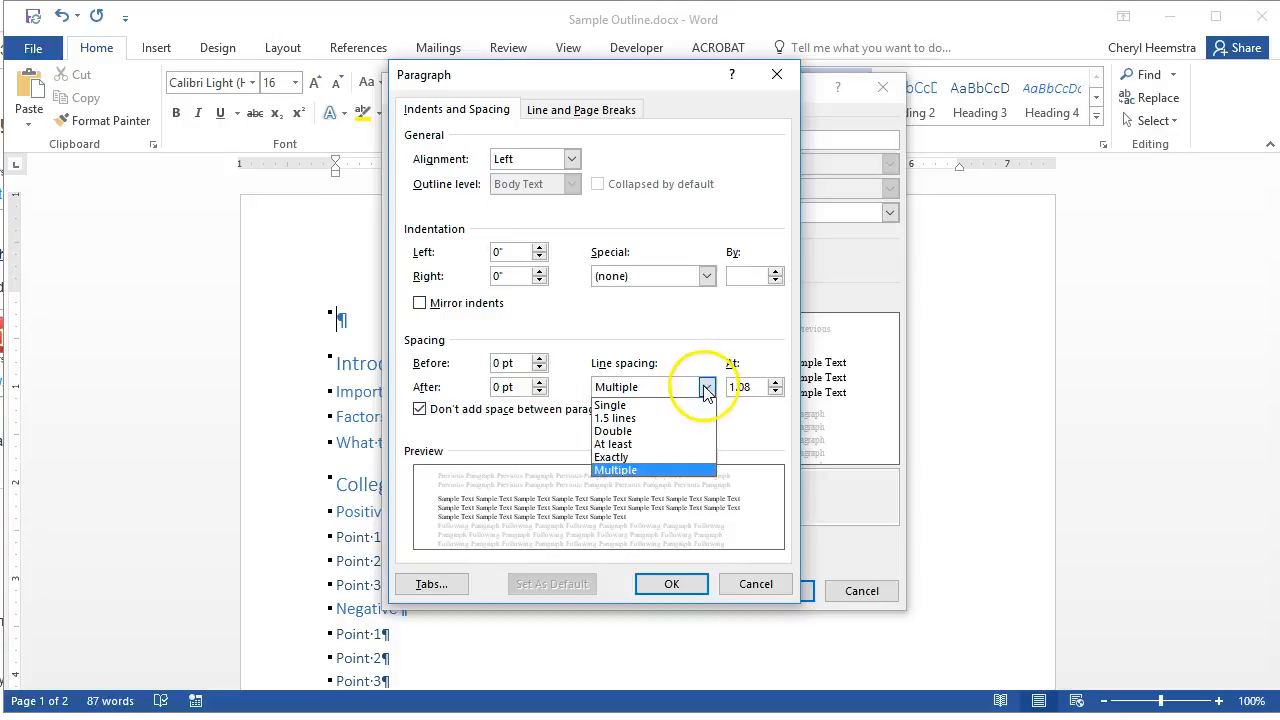
click(641, 431)
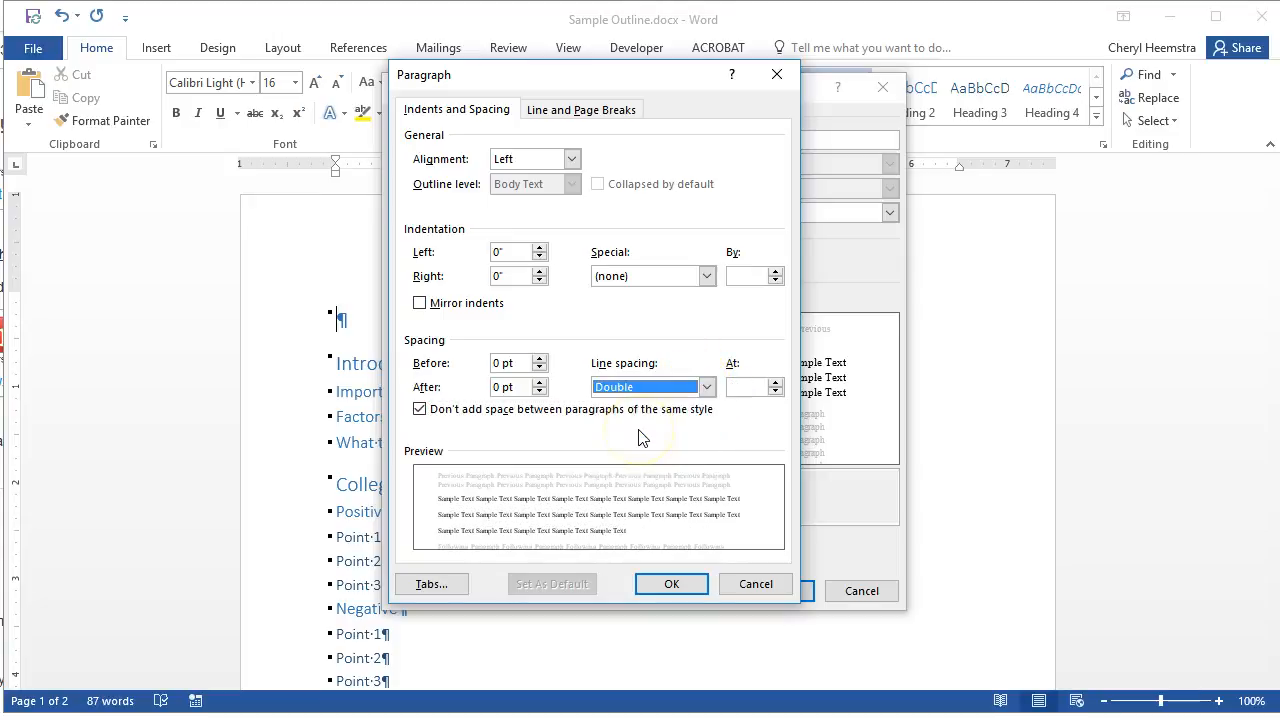
click(672, 577)
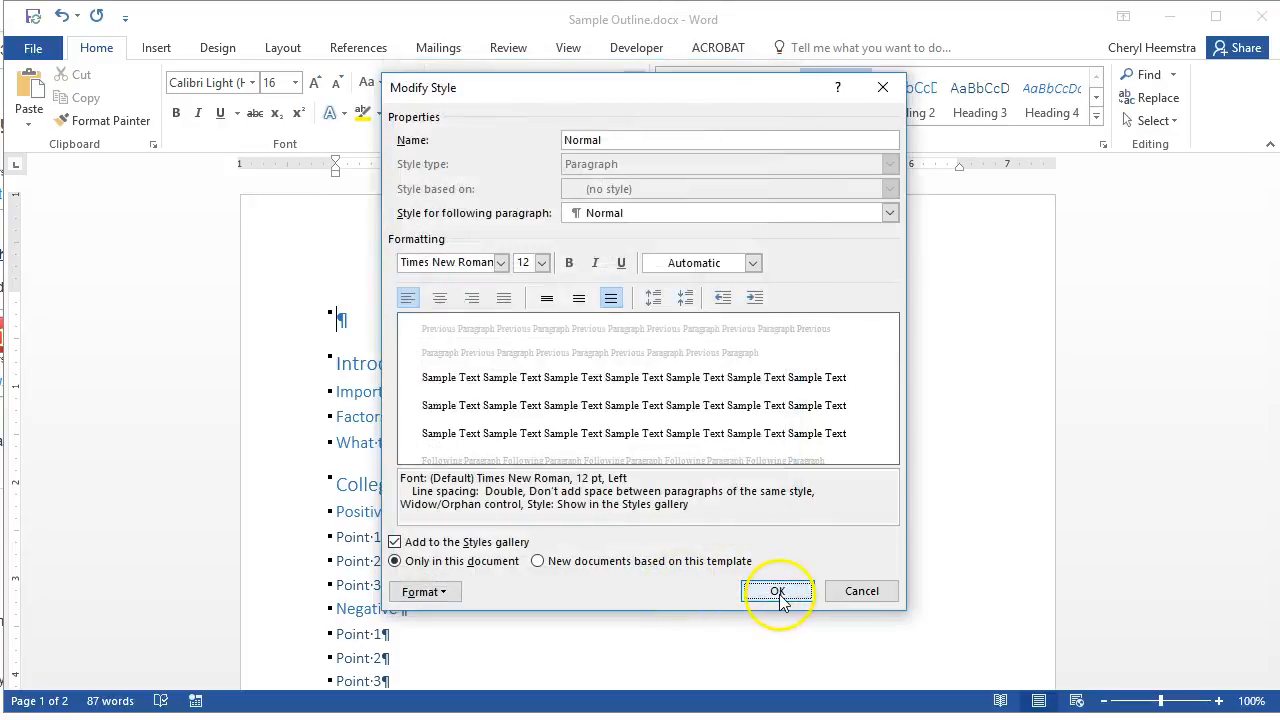
click(779, 592)
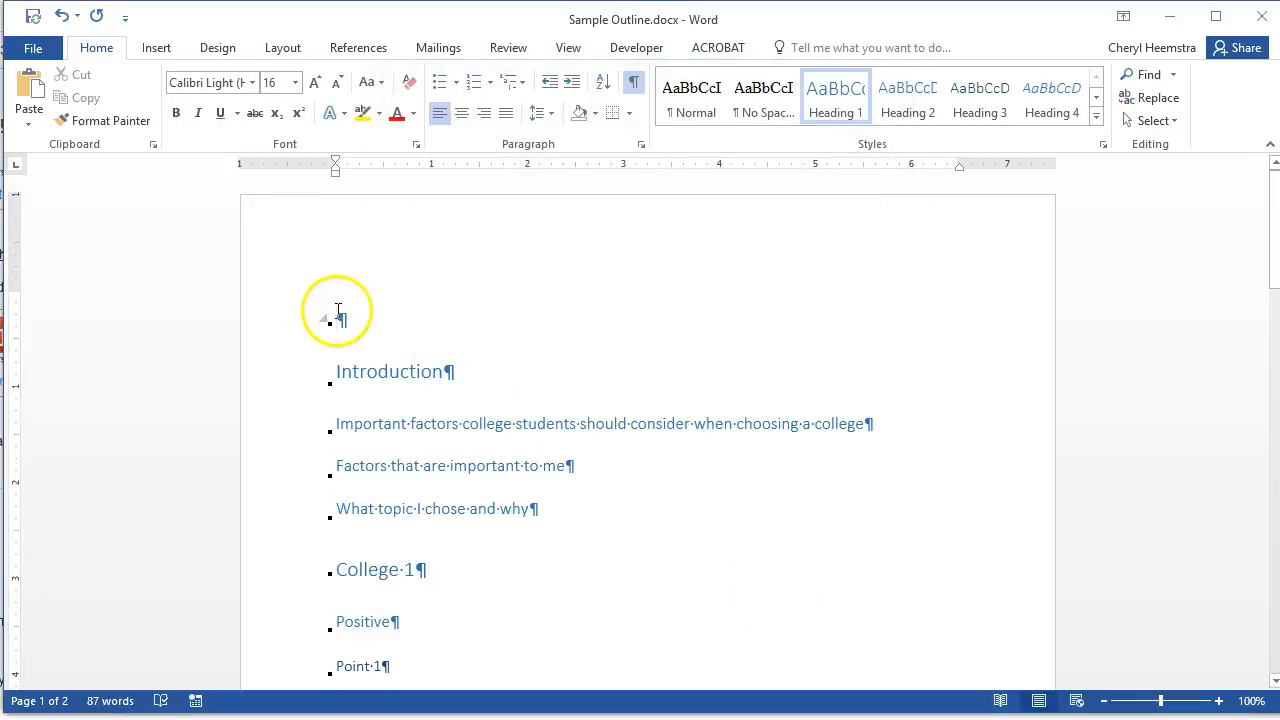
- Apply the Normal style to the blank first paragraph, and toggle the formatting marks off and on again
click(690, 100)
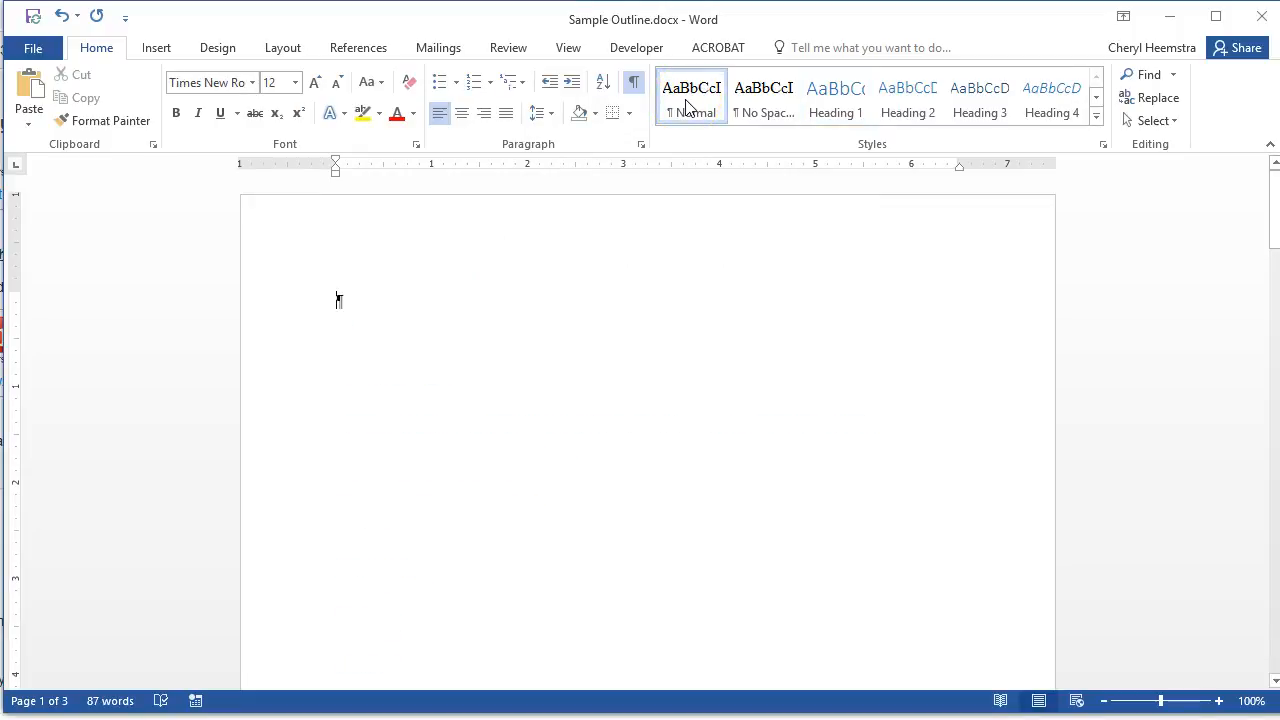
scroll(737, 429, down, 9)
scroll(716, 404, down, 2)
click(631, 88)
click(631, 88)
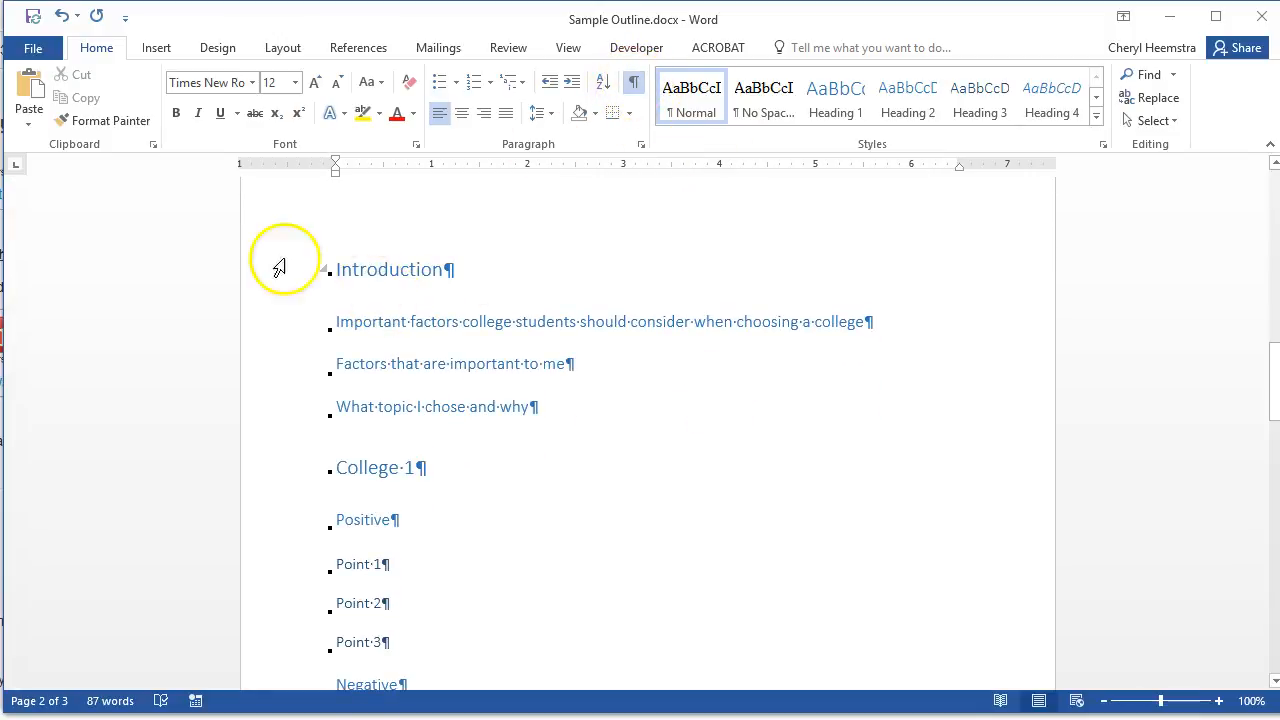
- Modify the Heading 1 style used by Introduction, setting its font to Times New Roman
click(436, 269)
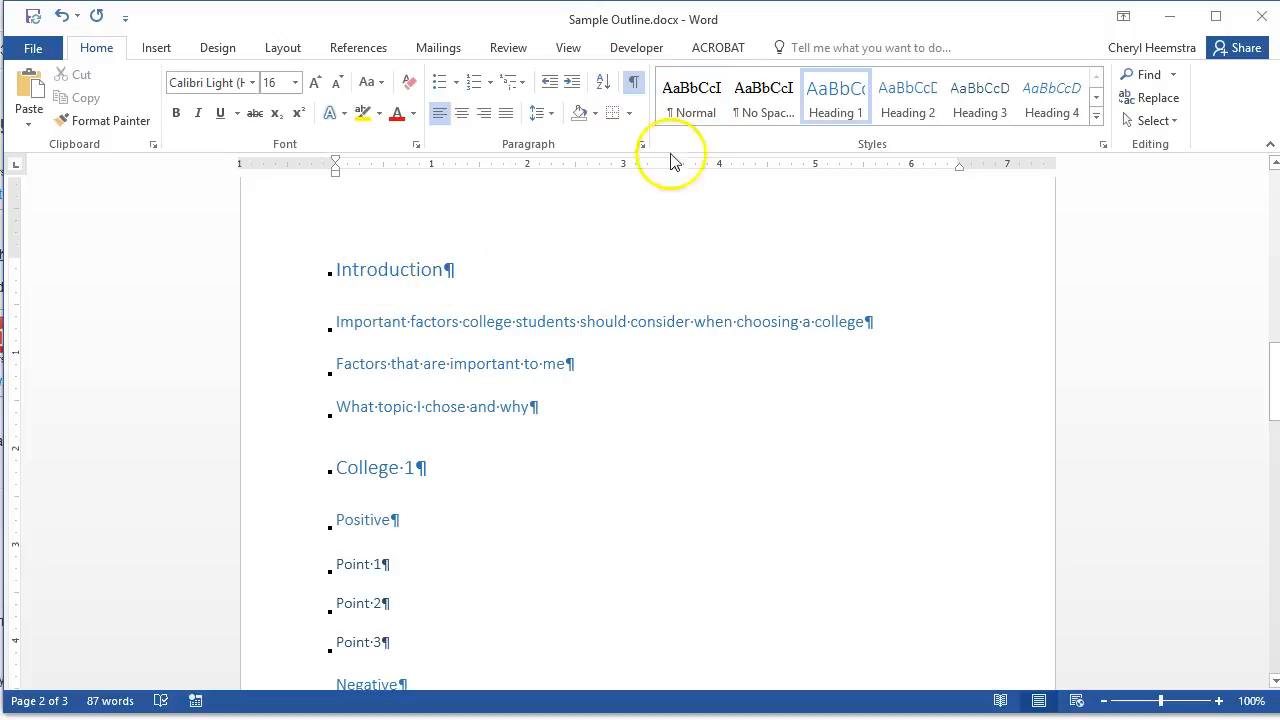
right_click(836, 102)
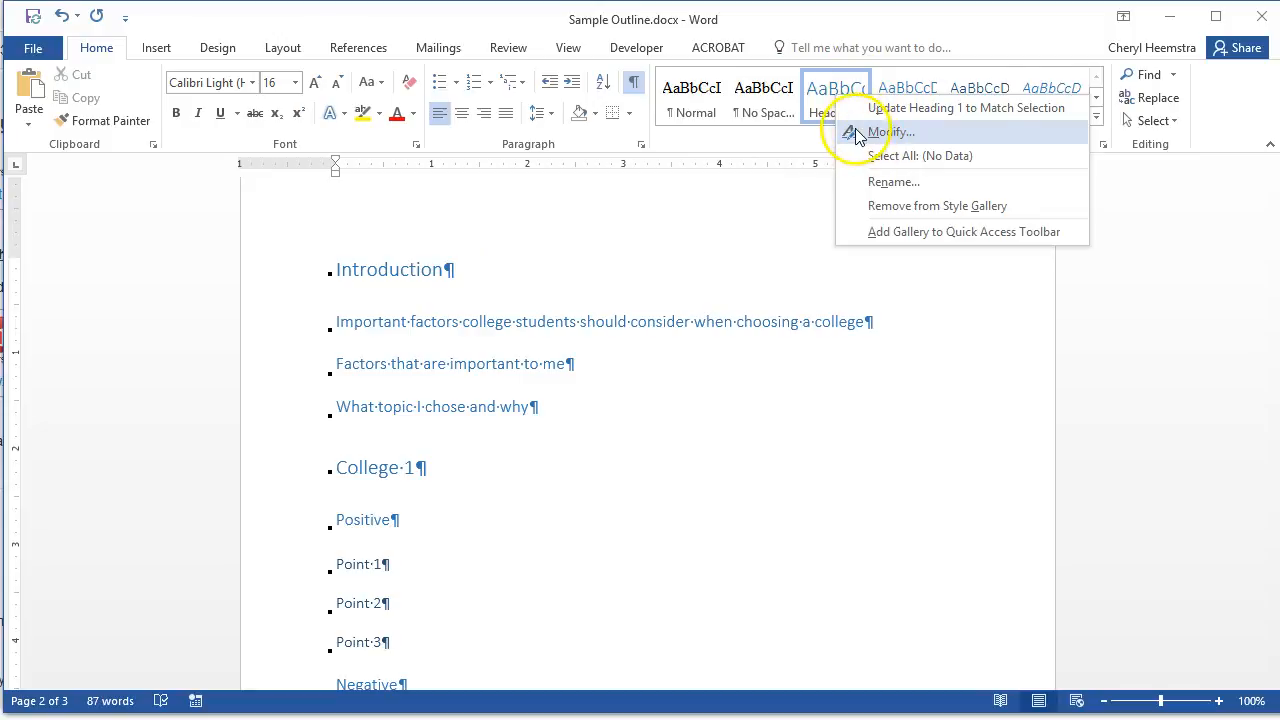
click(855, 128)
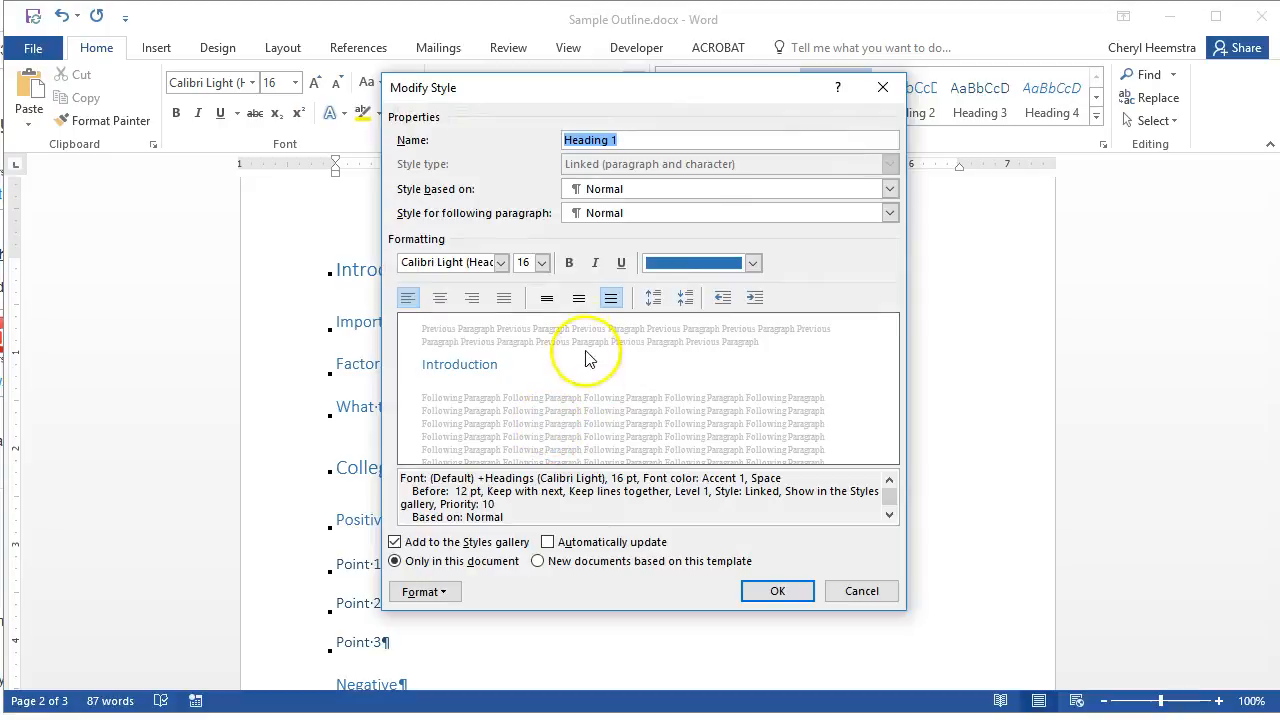
click(500, 263)
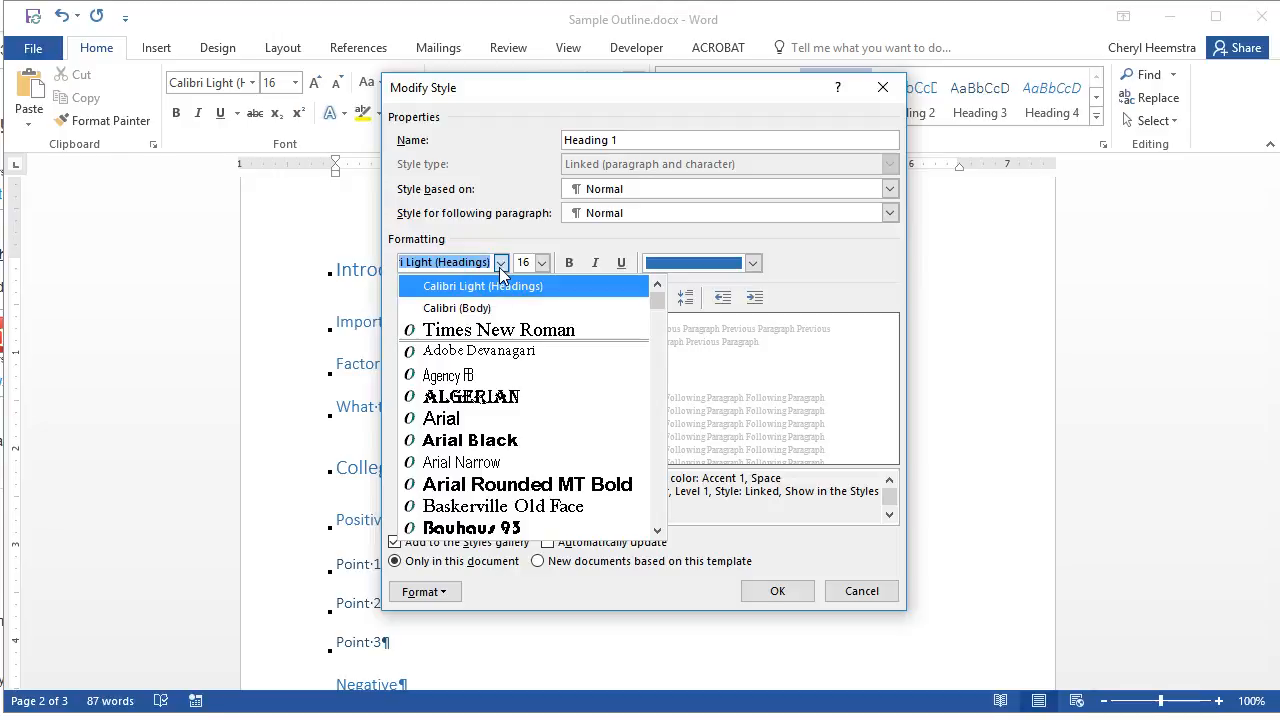
click(508, 332)
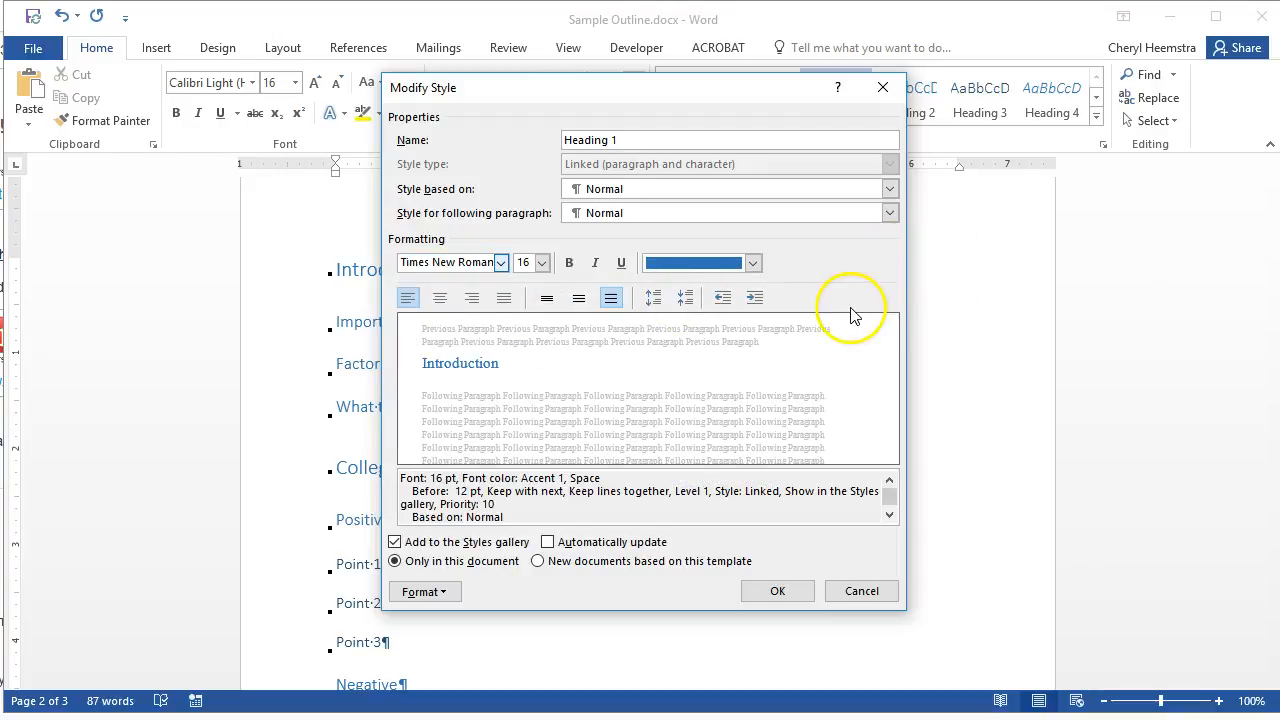
- Set Heading 1's spacing before to 0 pt, turn off Keep with next and Keep lines together, and apply the style changes
click(444, 592)
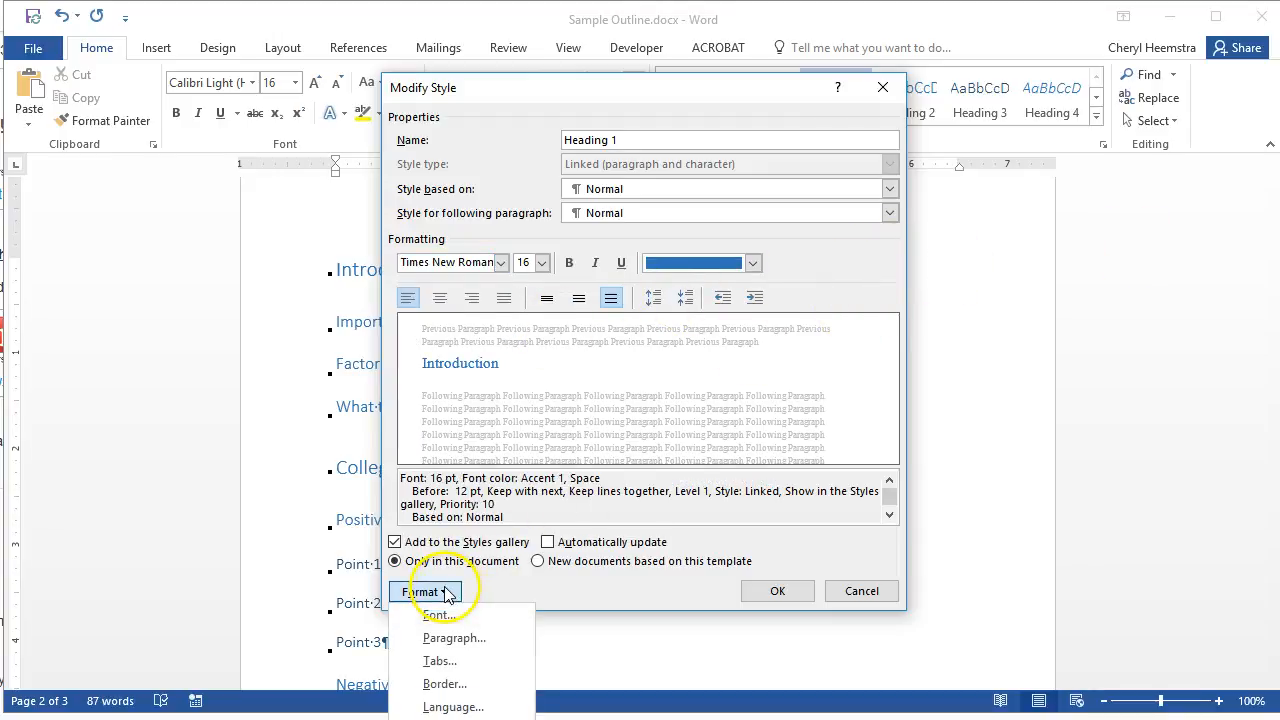
click(455, 637)
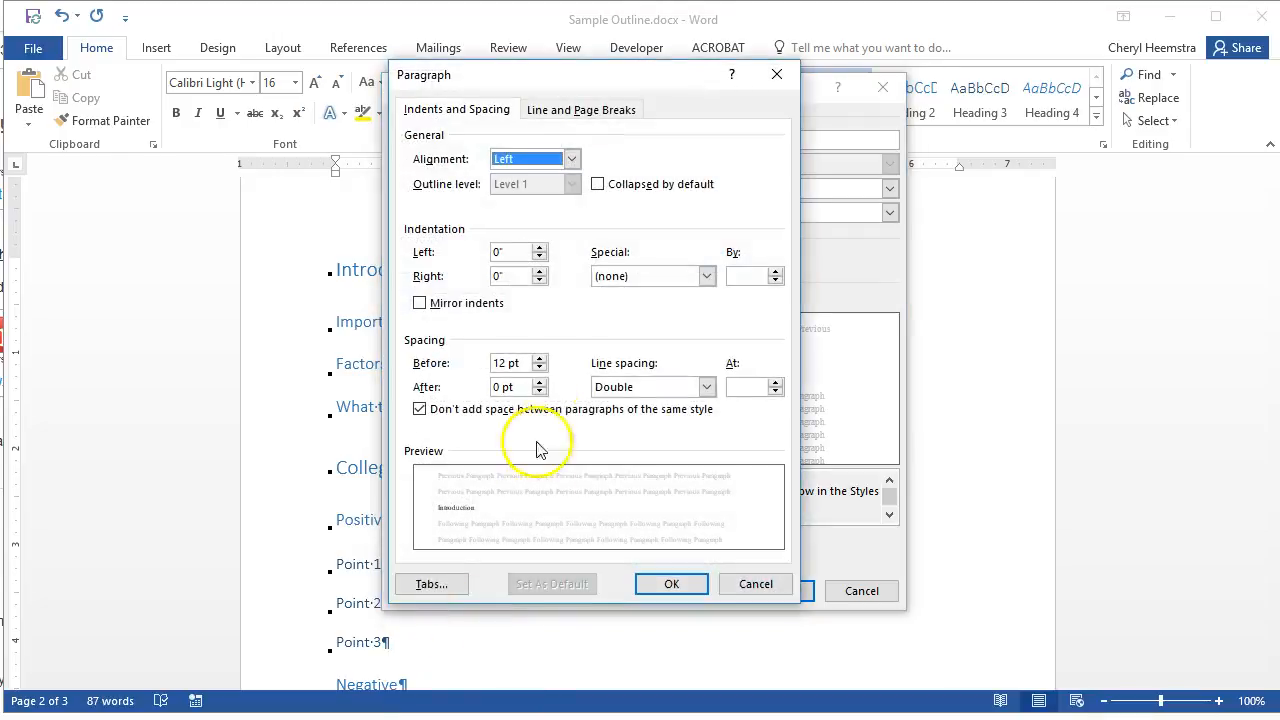
click(539, 369)
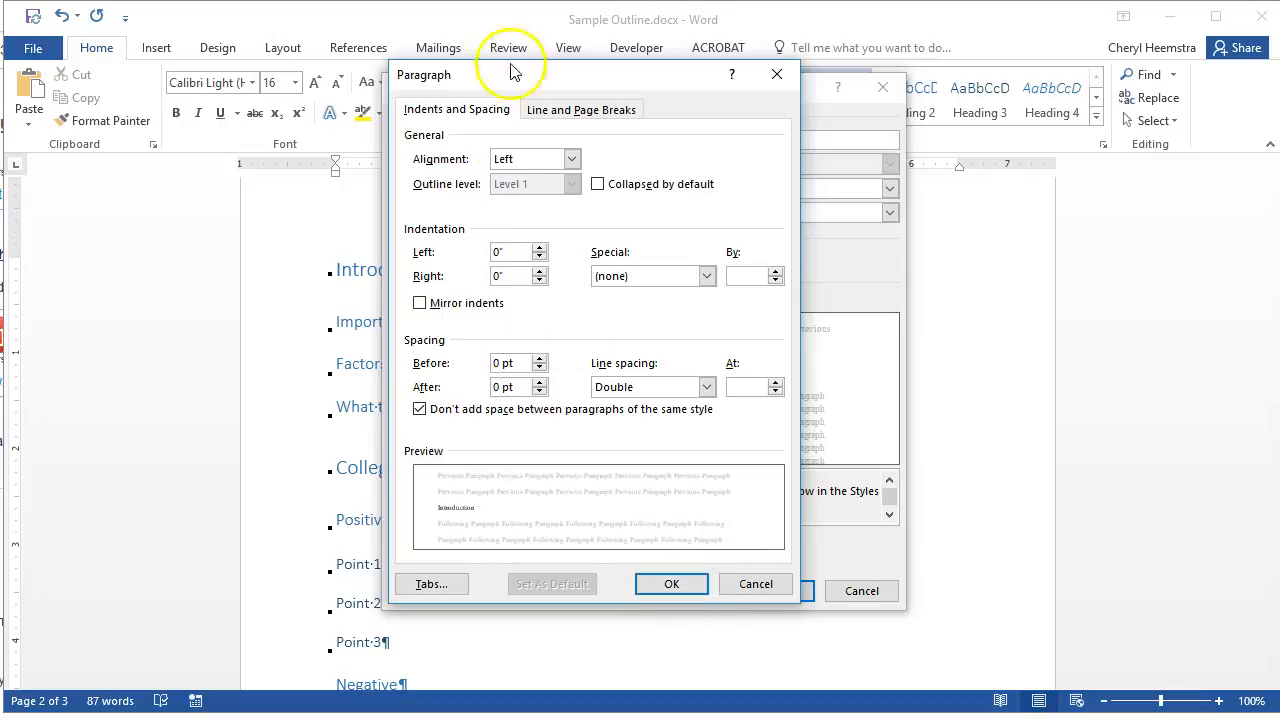
click(572, 112)
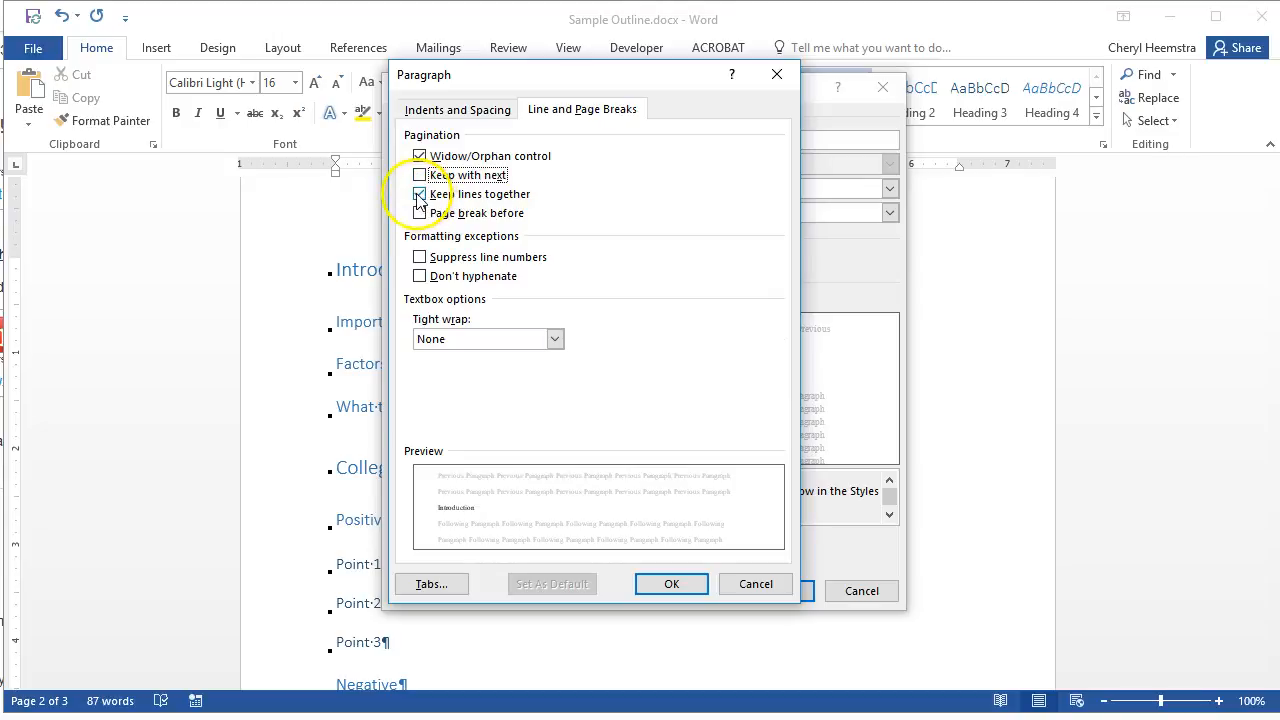
click(671, 588)
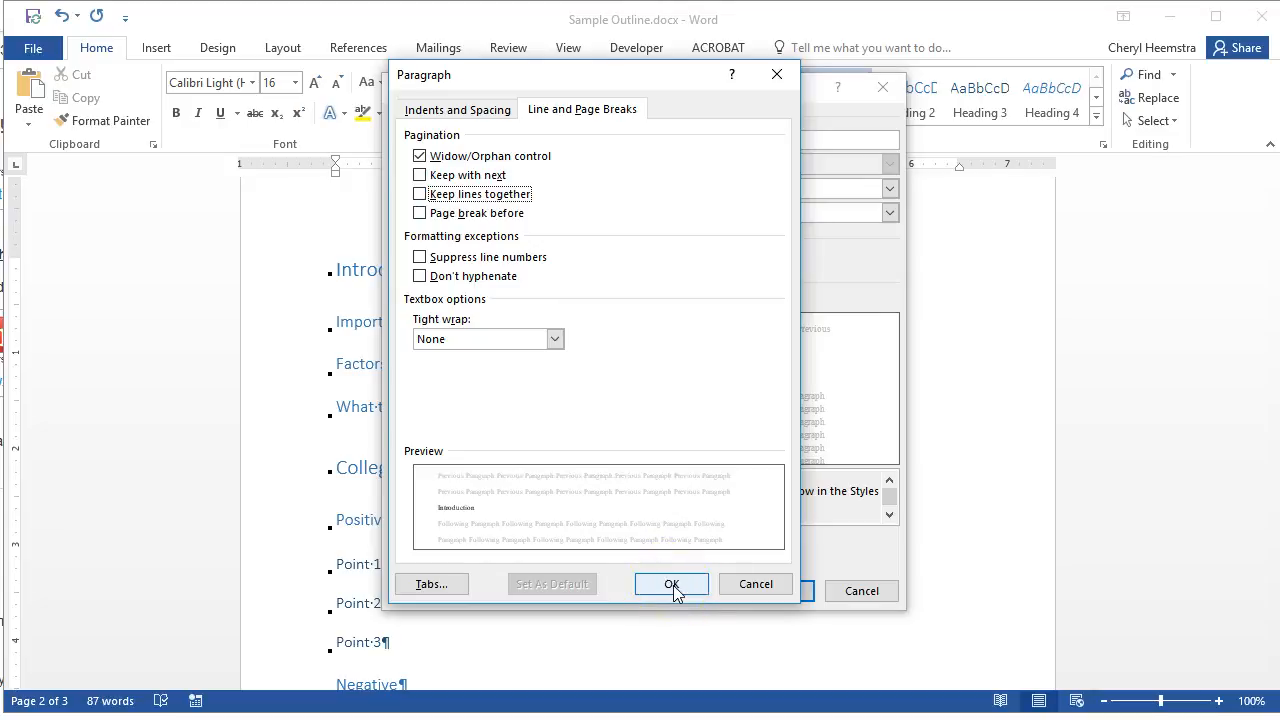
click(672, 586)
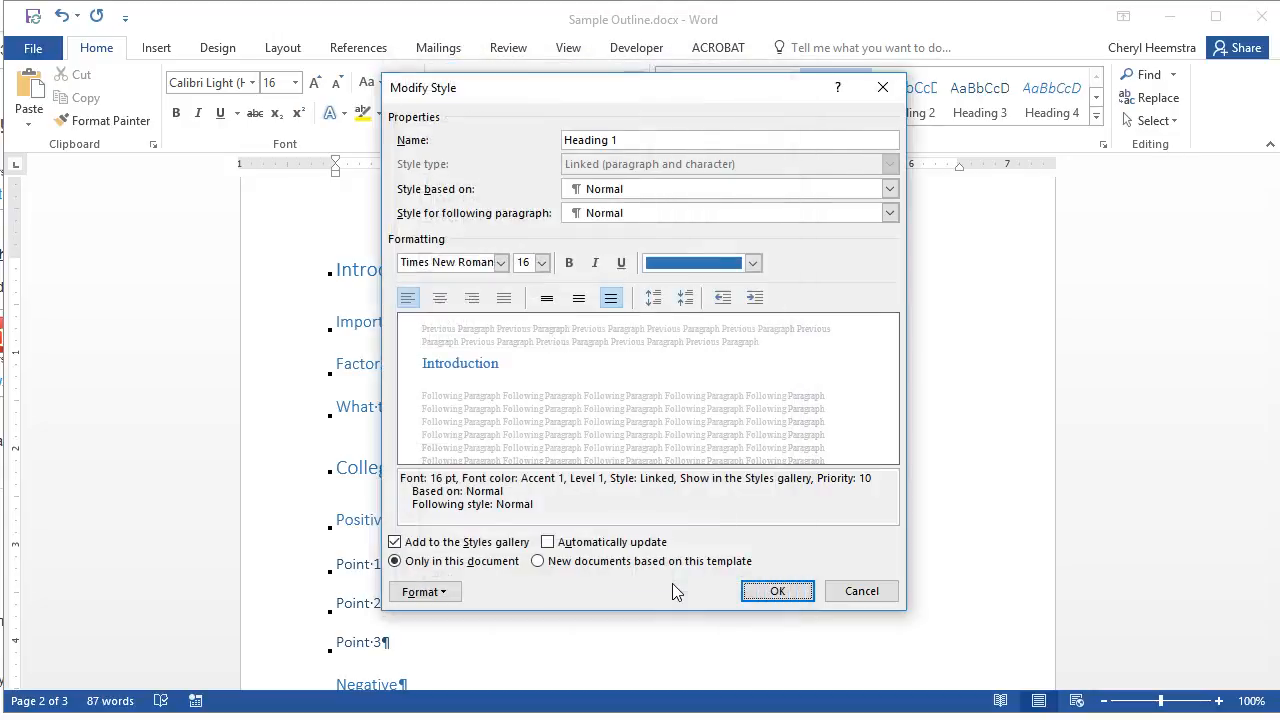
click(782, 589)
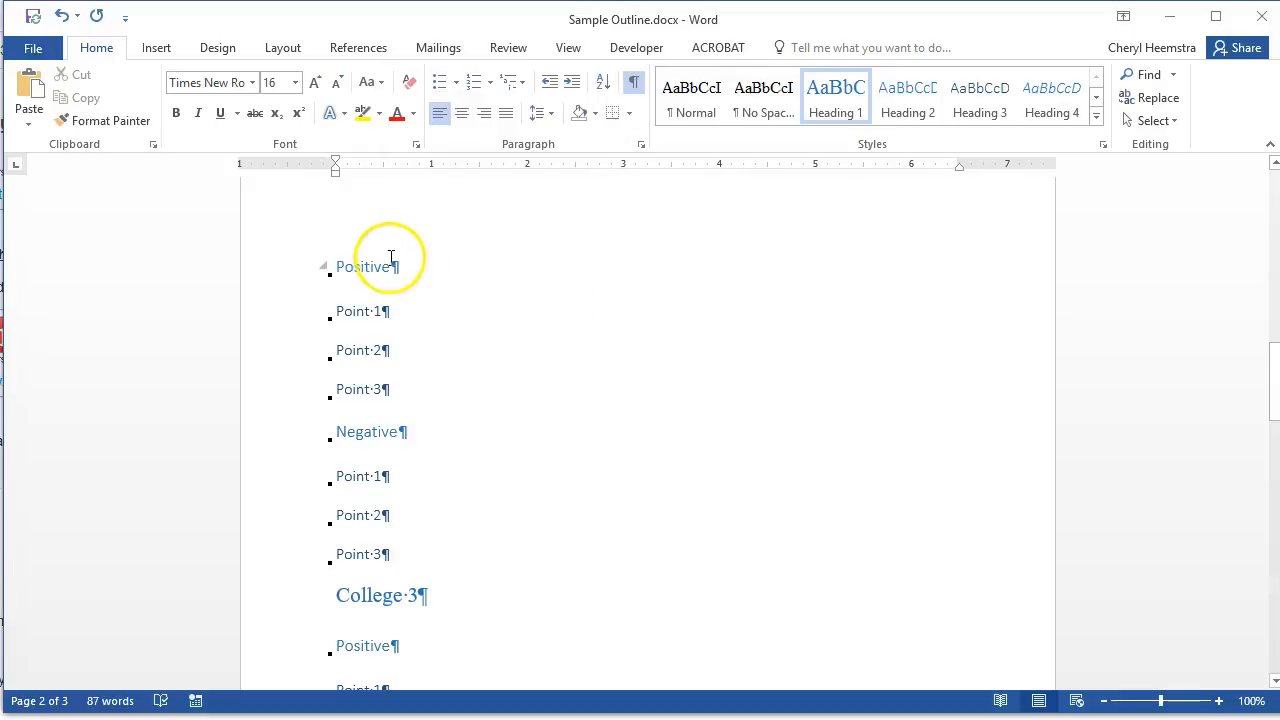
- Modify the Heading 2 style used by the Positive heading, setting its font to Times New Roman
click(362, 268)
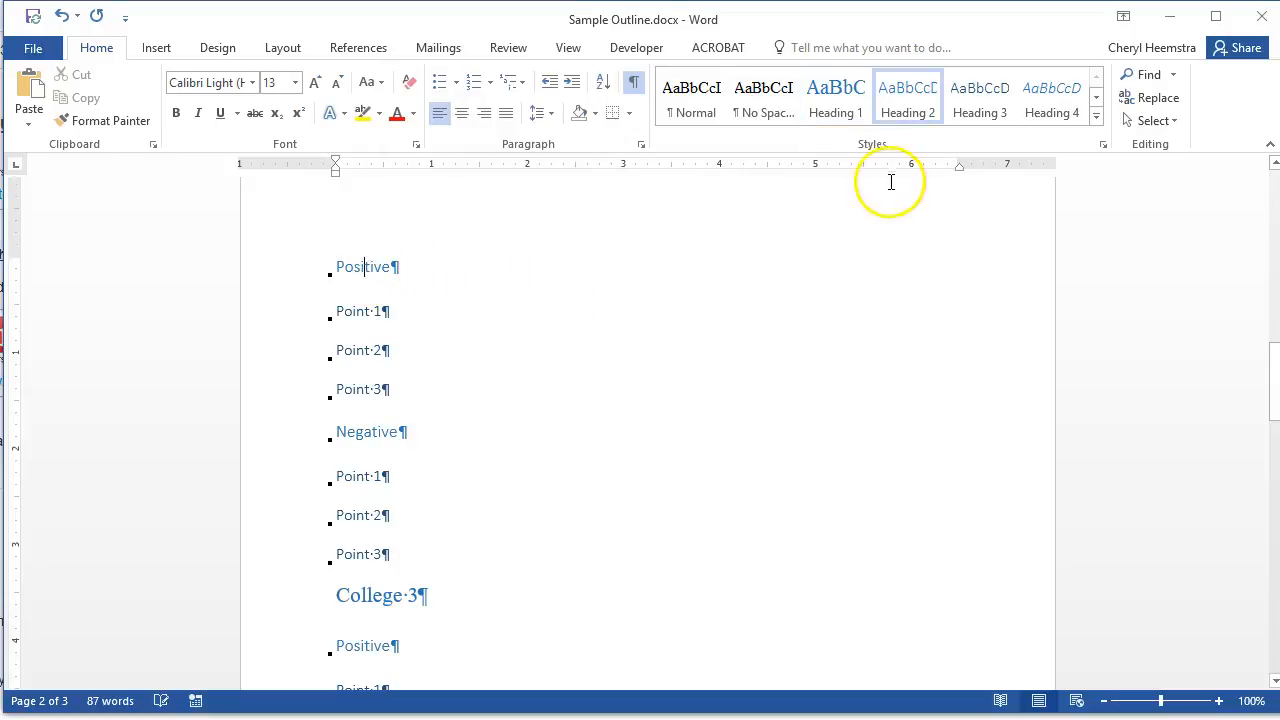
right_click(913, 91)
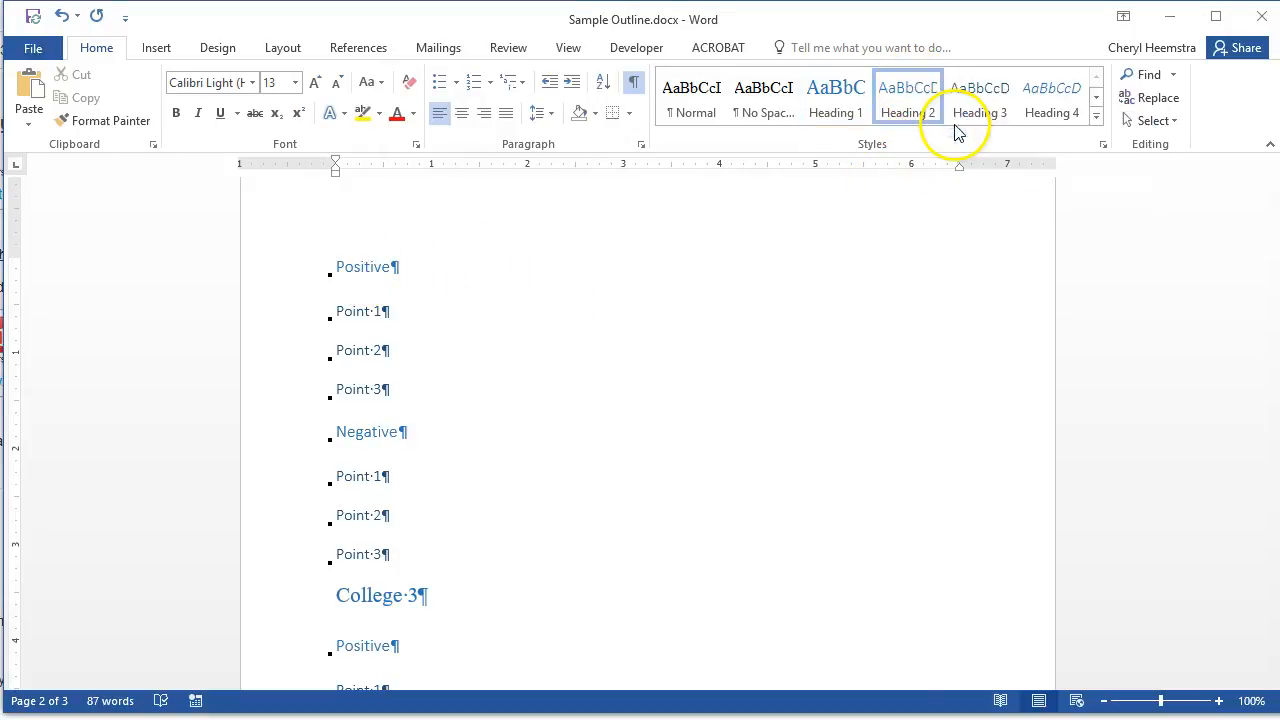
click(958, 123)
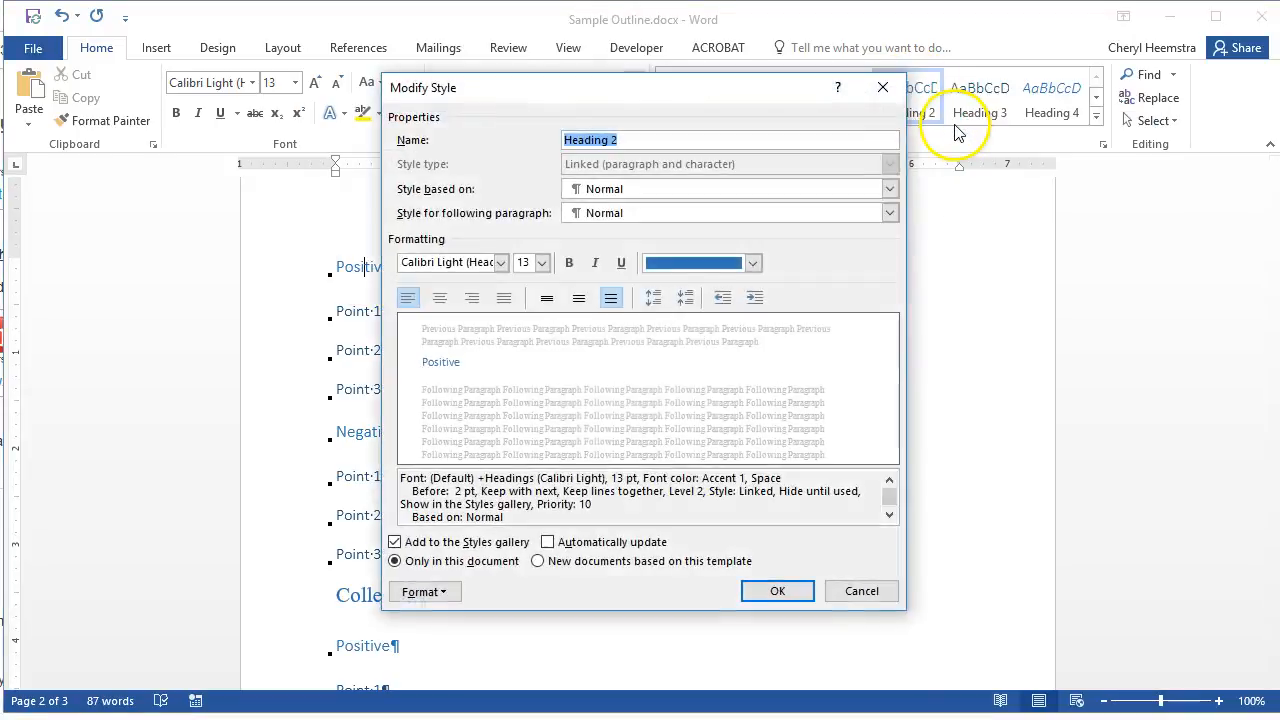
click(501, 262)
click(518, 330)
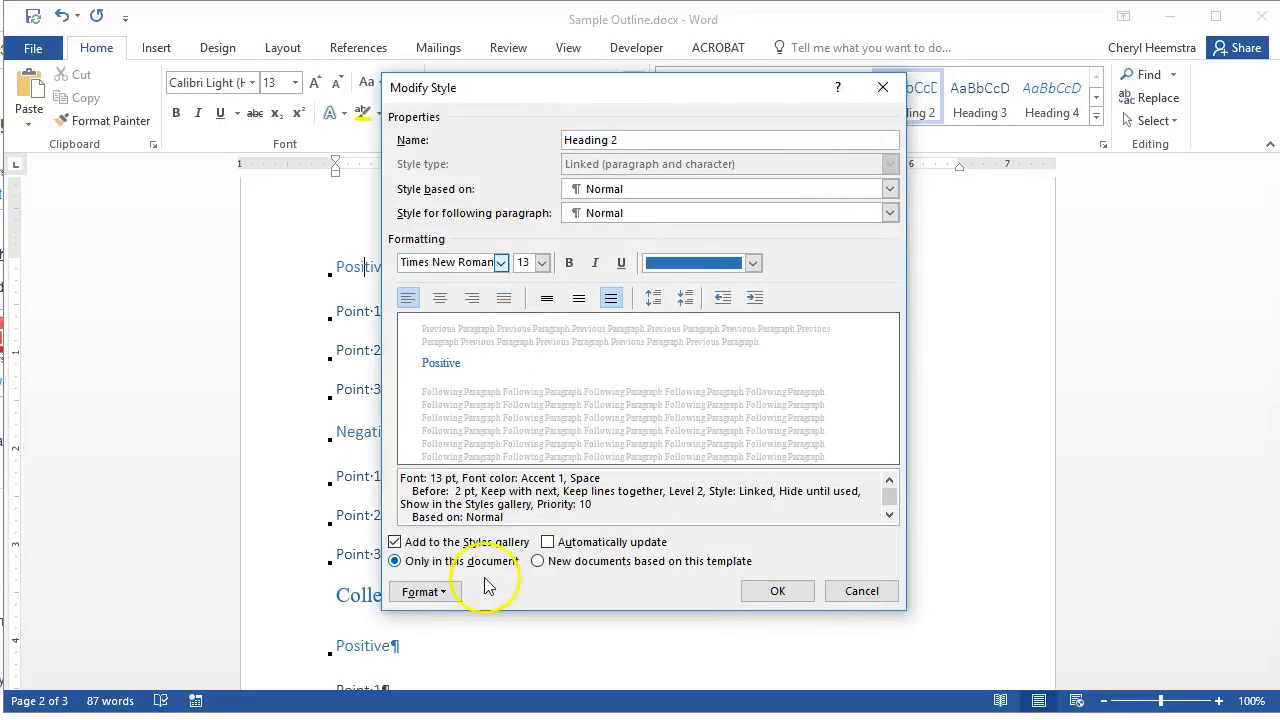
- Turn off Keep with next and Keep lines together for Heading 2, set its spacing before to 0 pt, and apply the style changes
click(444, 593)
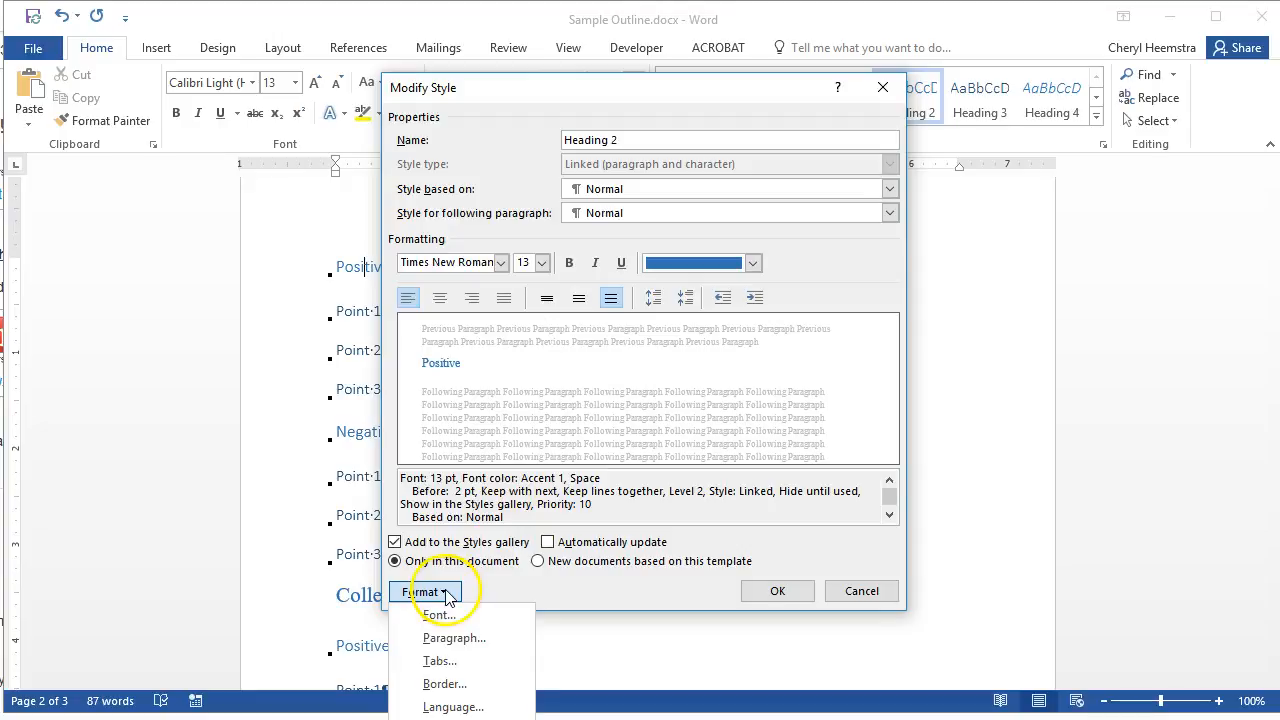
click(455, 639)
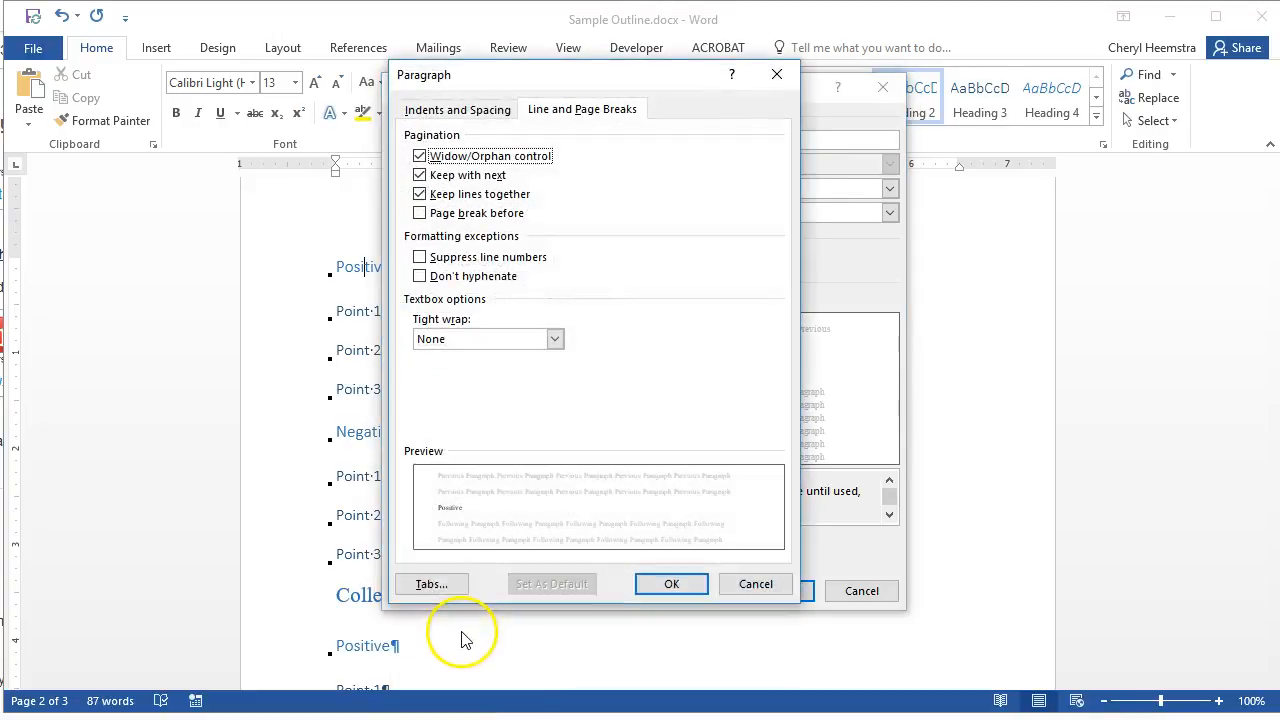
click(420, 175)
click(419, 194)
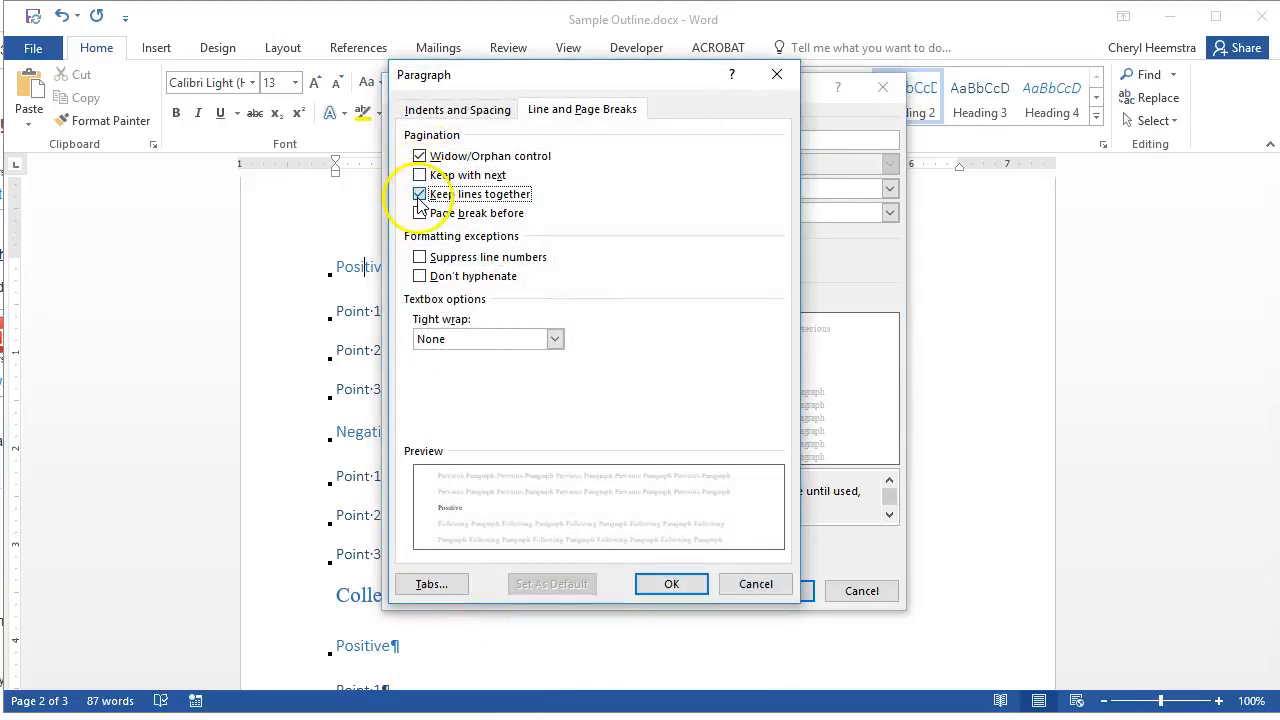
click(476, 110)
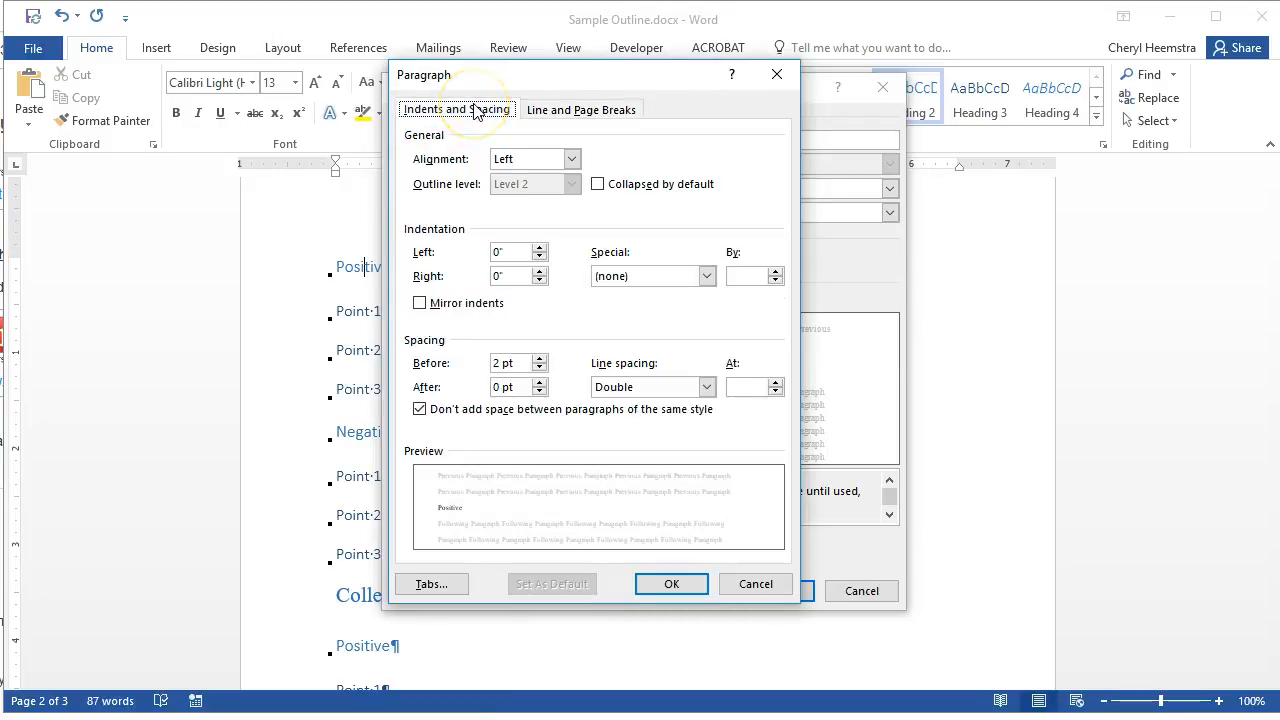
click(540, 368)
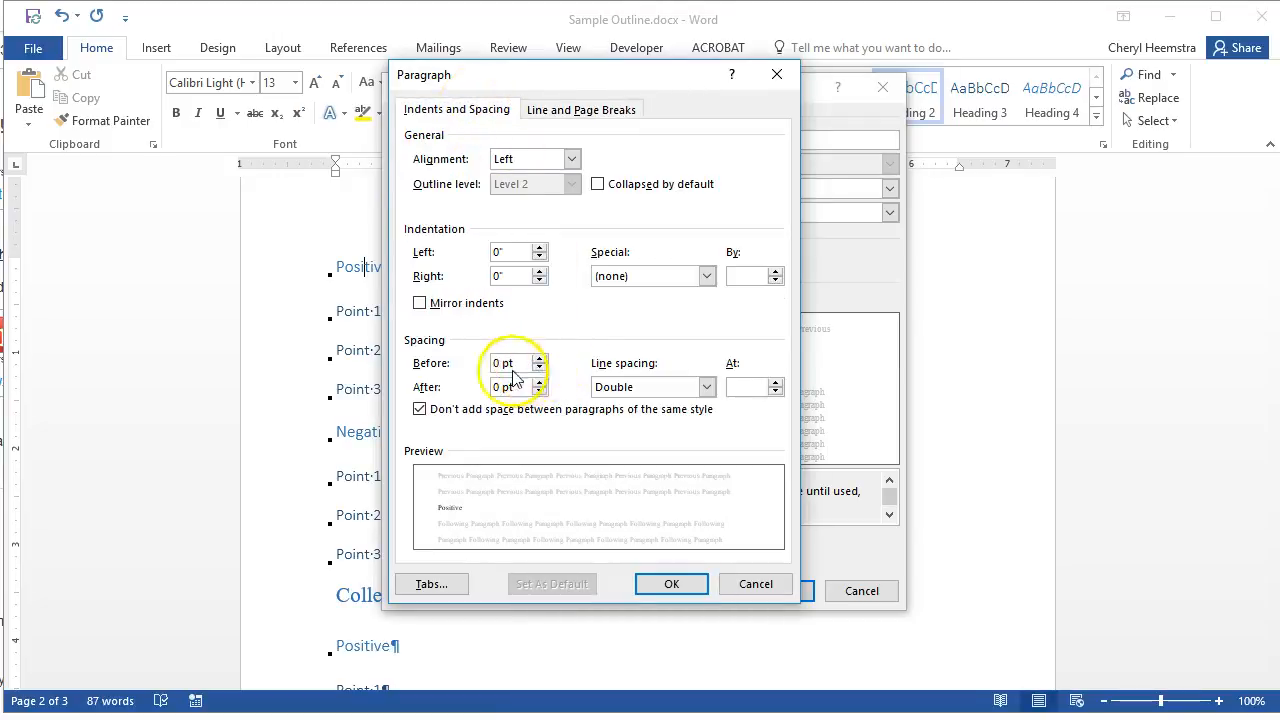
click(672, 586)
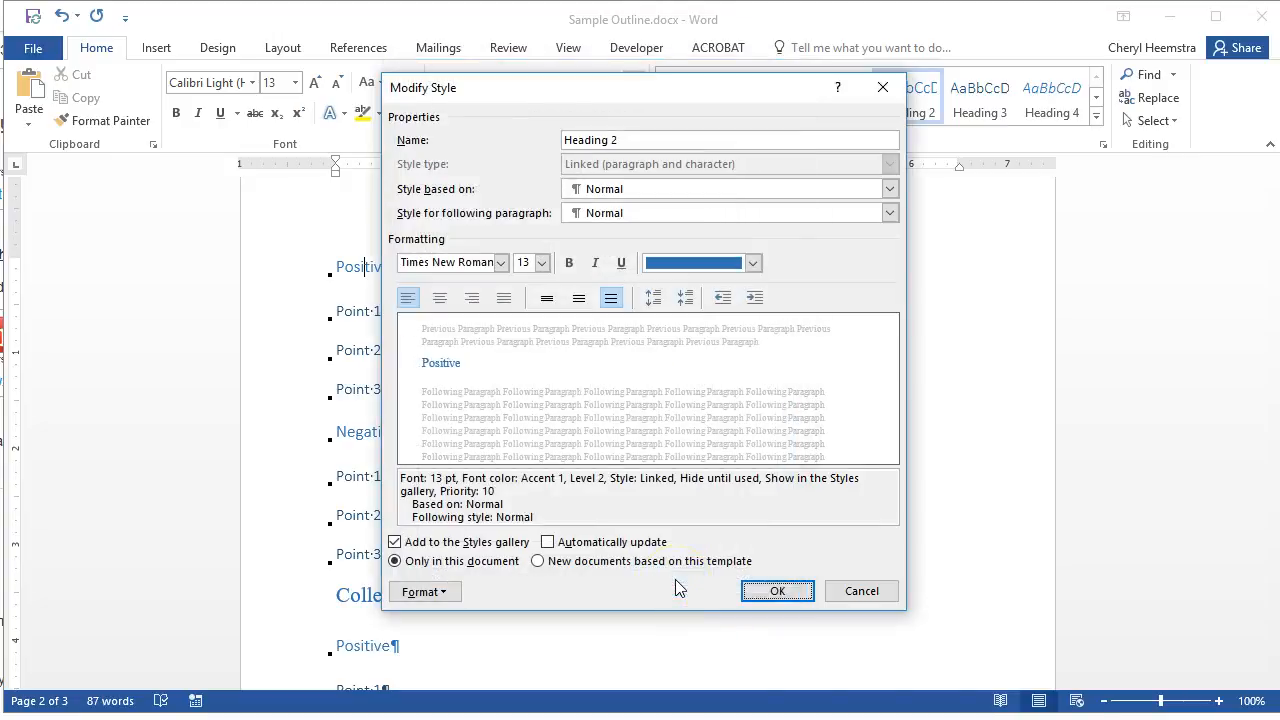
click(779, 591)
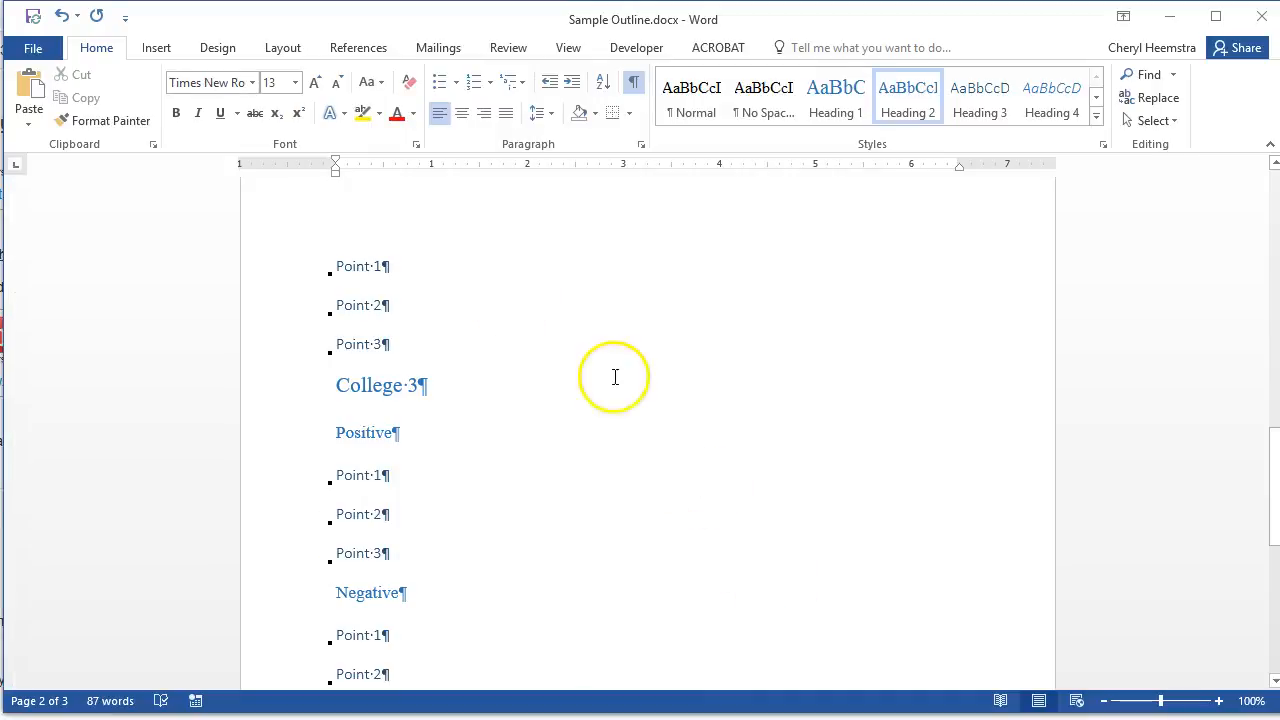
- Modify the Heading 3 style used by the Point 1 line, setting its font to Times New Roman
scroll(612, 372, up, 10)
scroll(614, 371, up, 3)
scroll(600, 355, down, 9)
scroll(592, 345, up, 1)
scroll(592, 345, down, 2)
scroll(592, 345, up, 5)
scroll(592, 344, down, 3)
scroll(592, 344, down, 1)
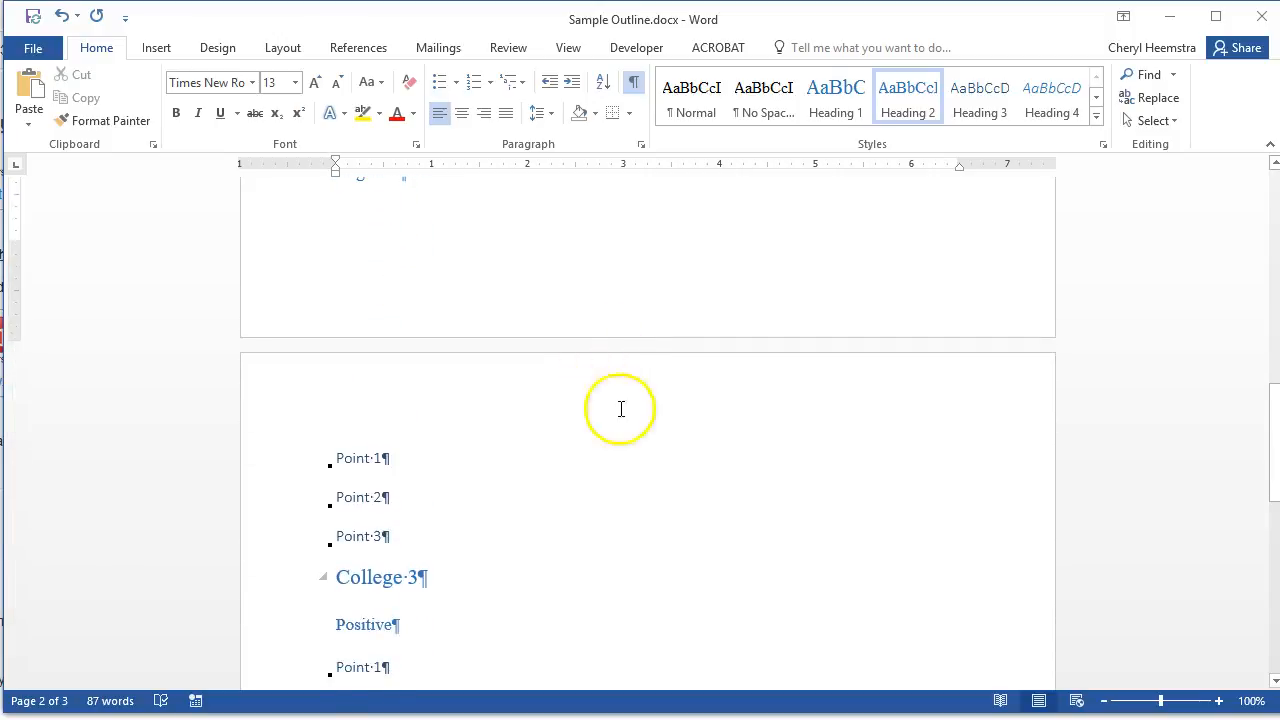
click(365, 457)
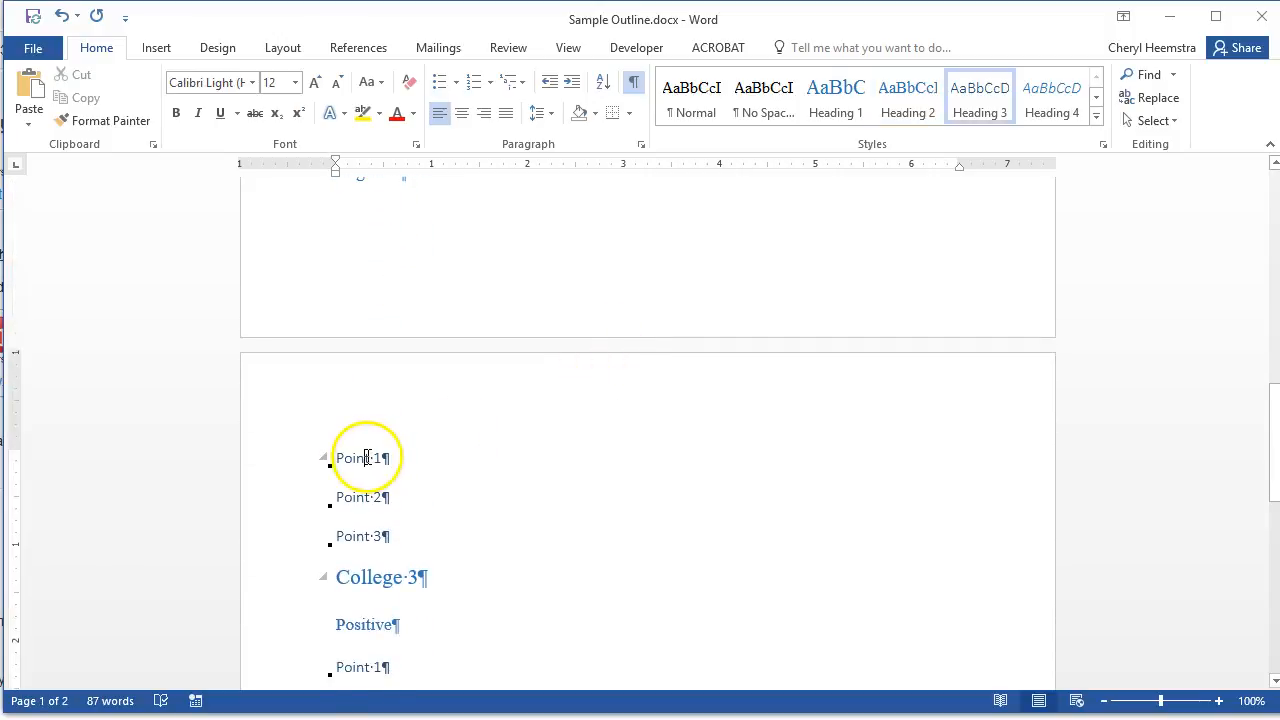
right_click(995, 105)
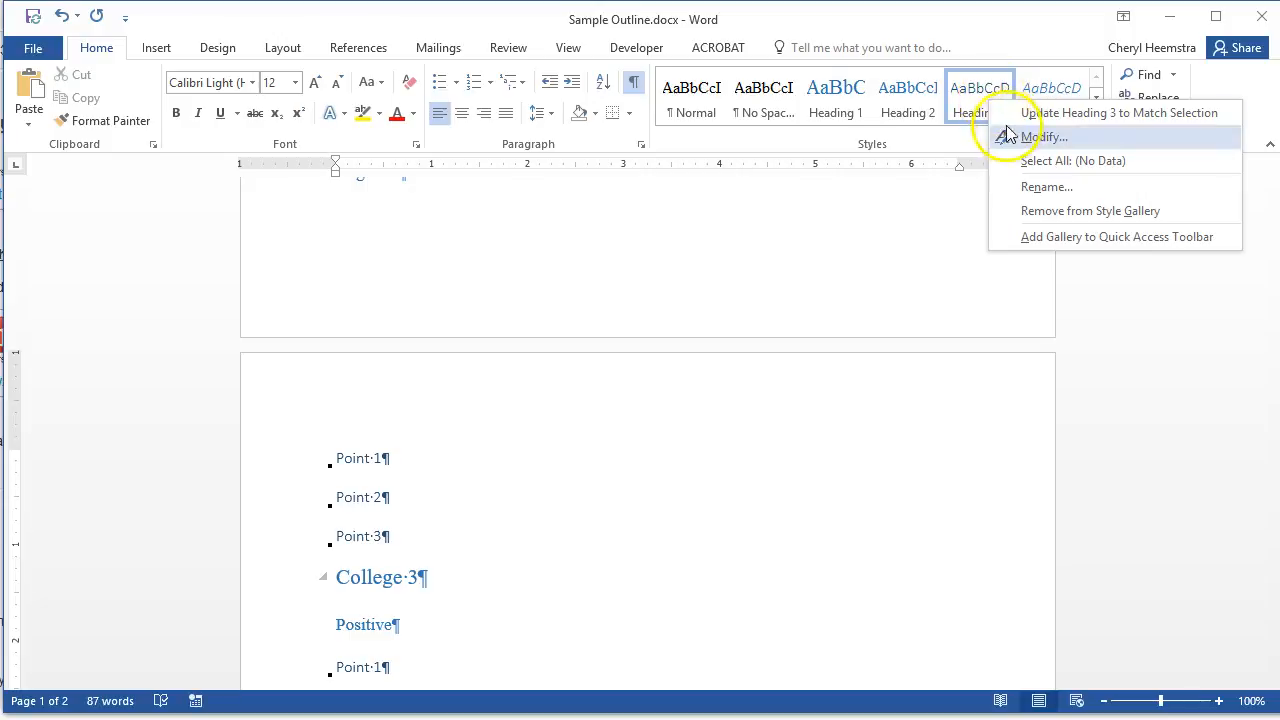
click(1008, 136)
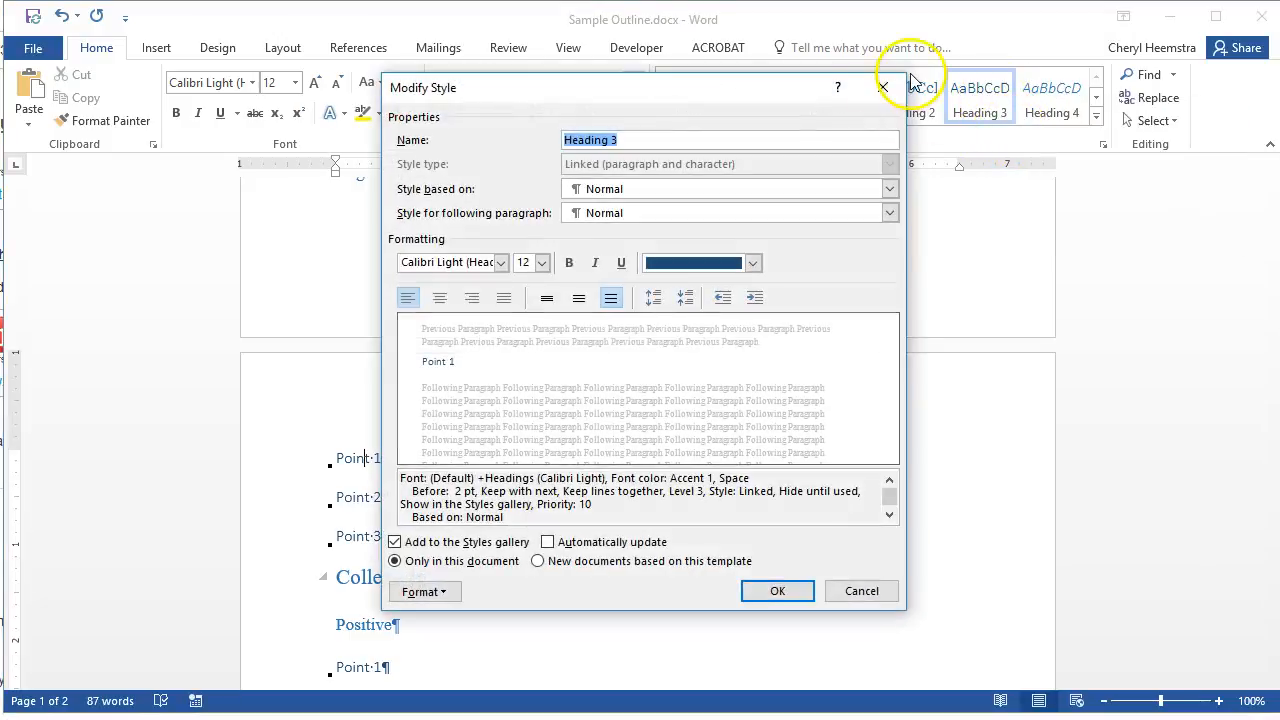
click(500, 262)
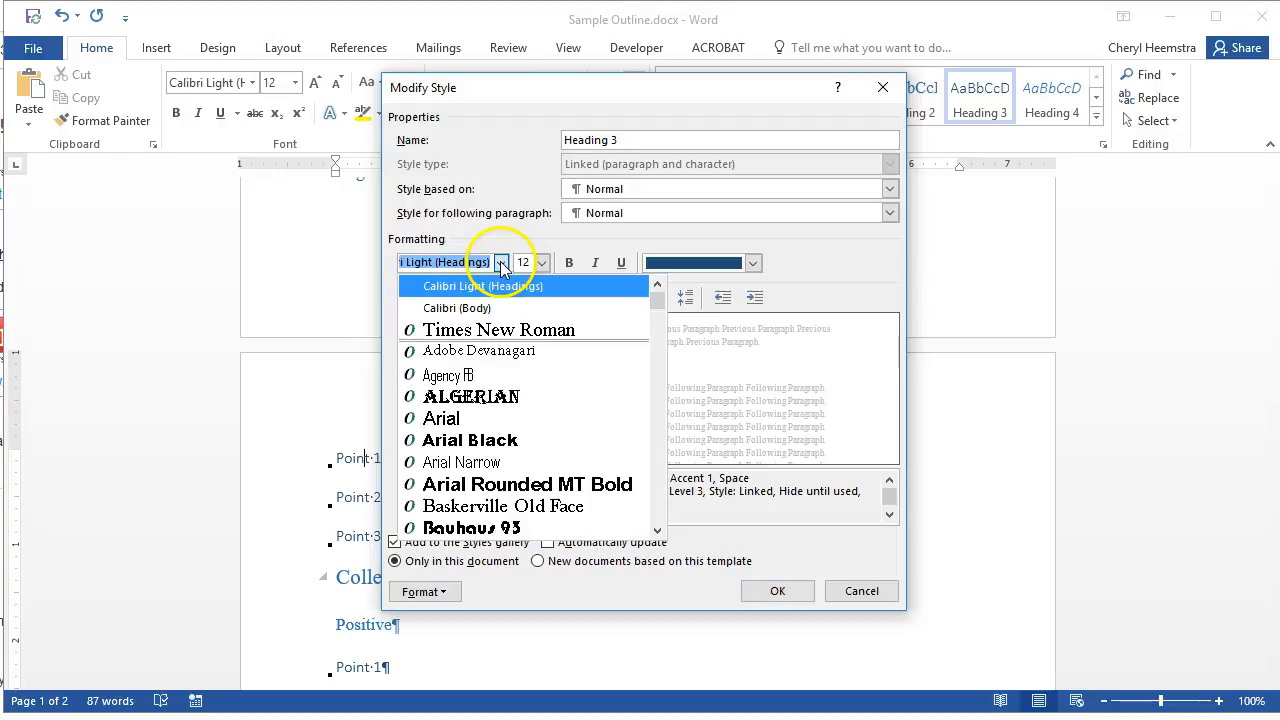
click(505, 327)
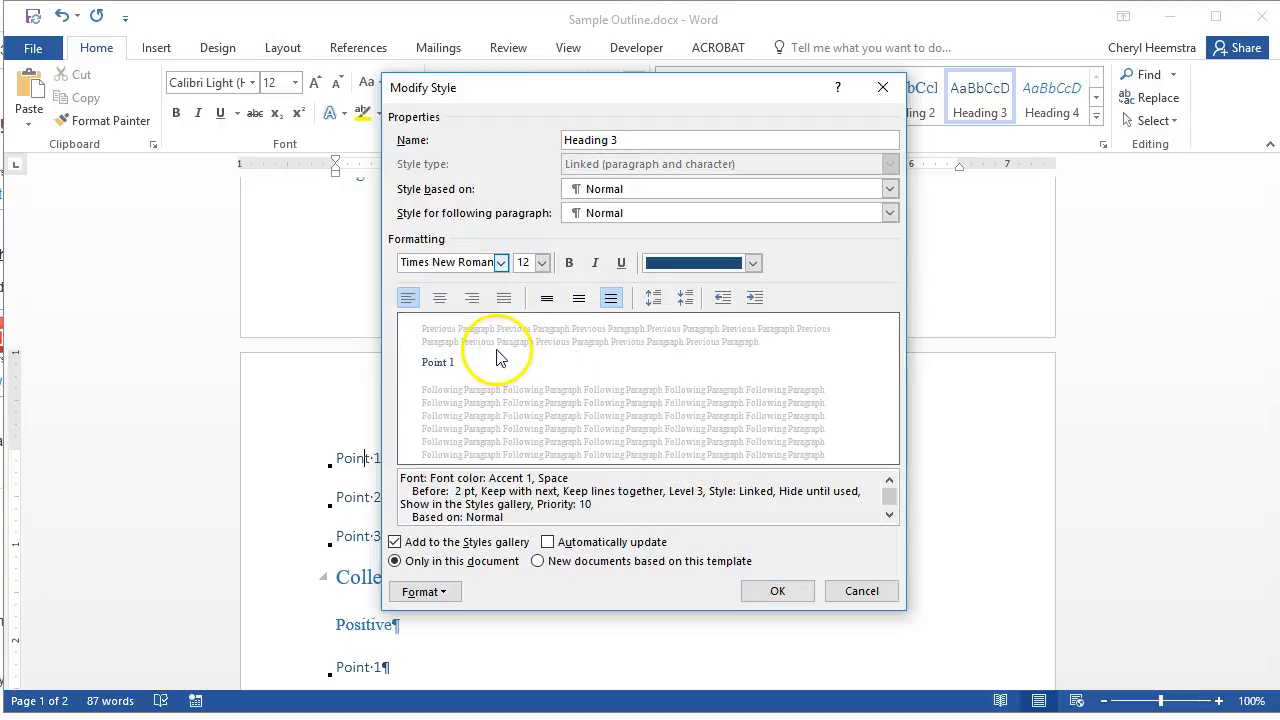
- Set Heading 3's spacing before to 0 pt, turn off Keep with next and Keep lines together, and apply the style changes
click(455, 594)
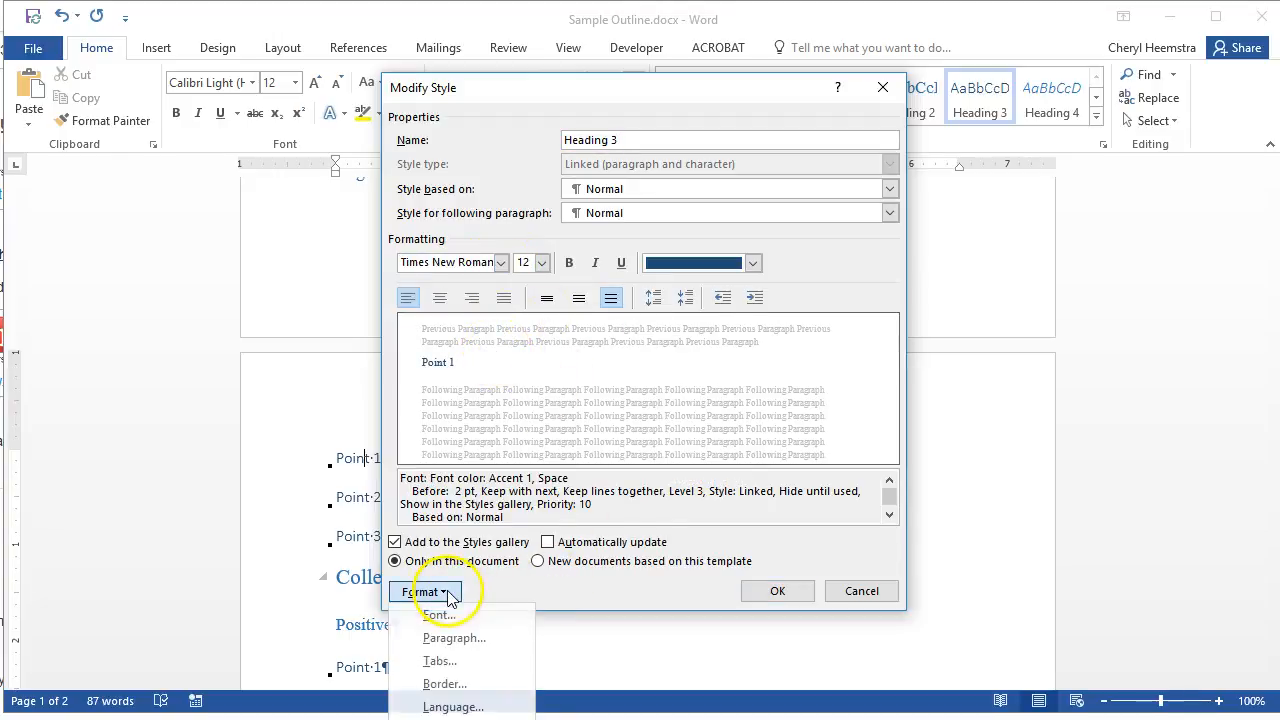
click(455, 640)
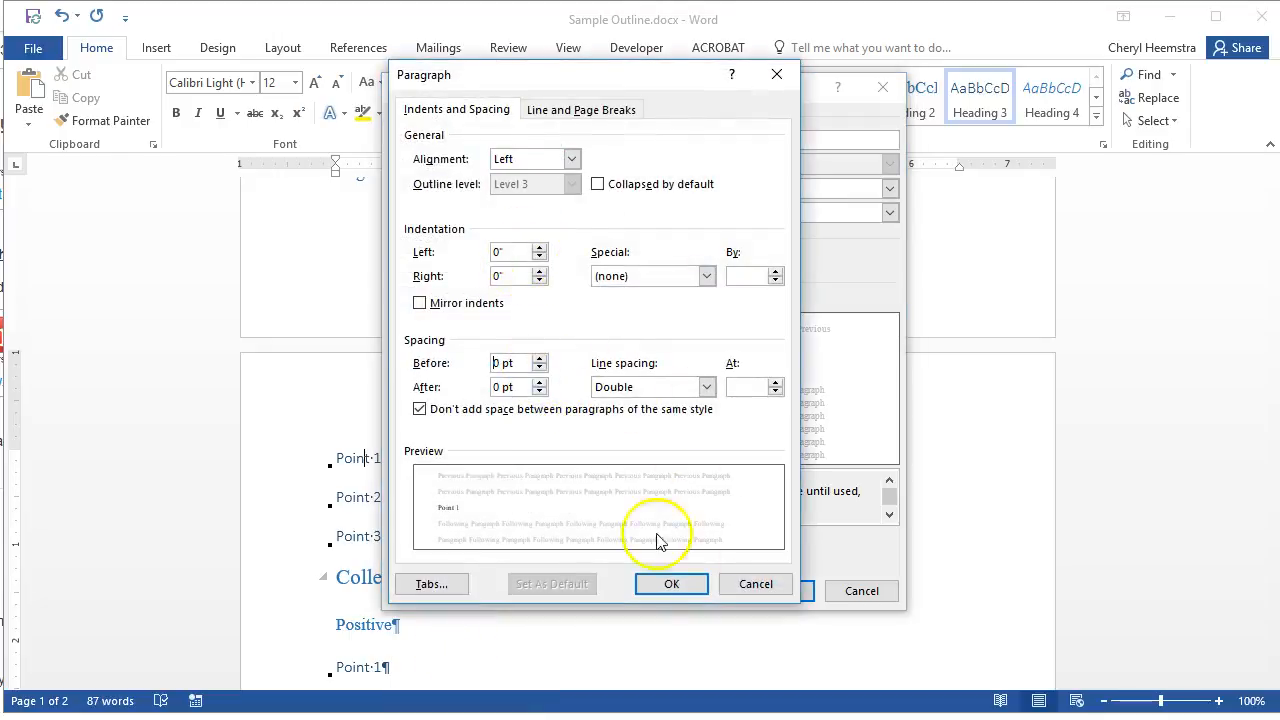
click(565, 112)
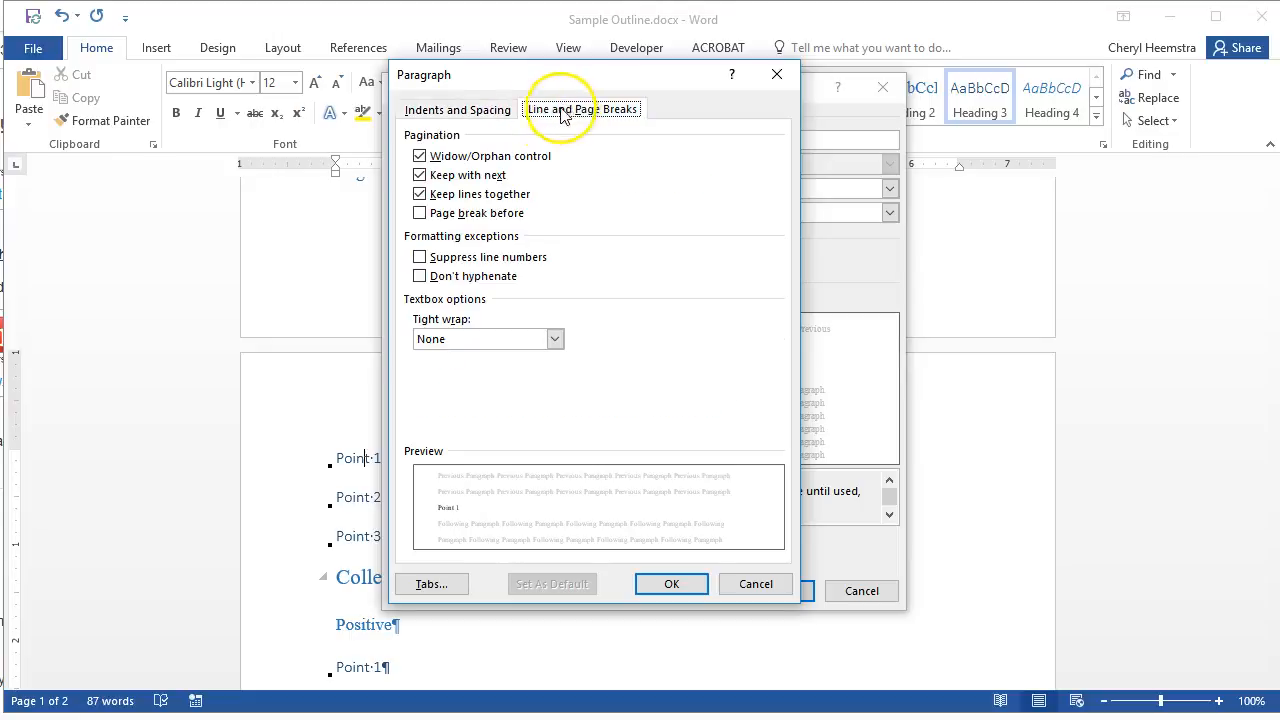
click(419, 176)
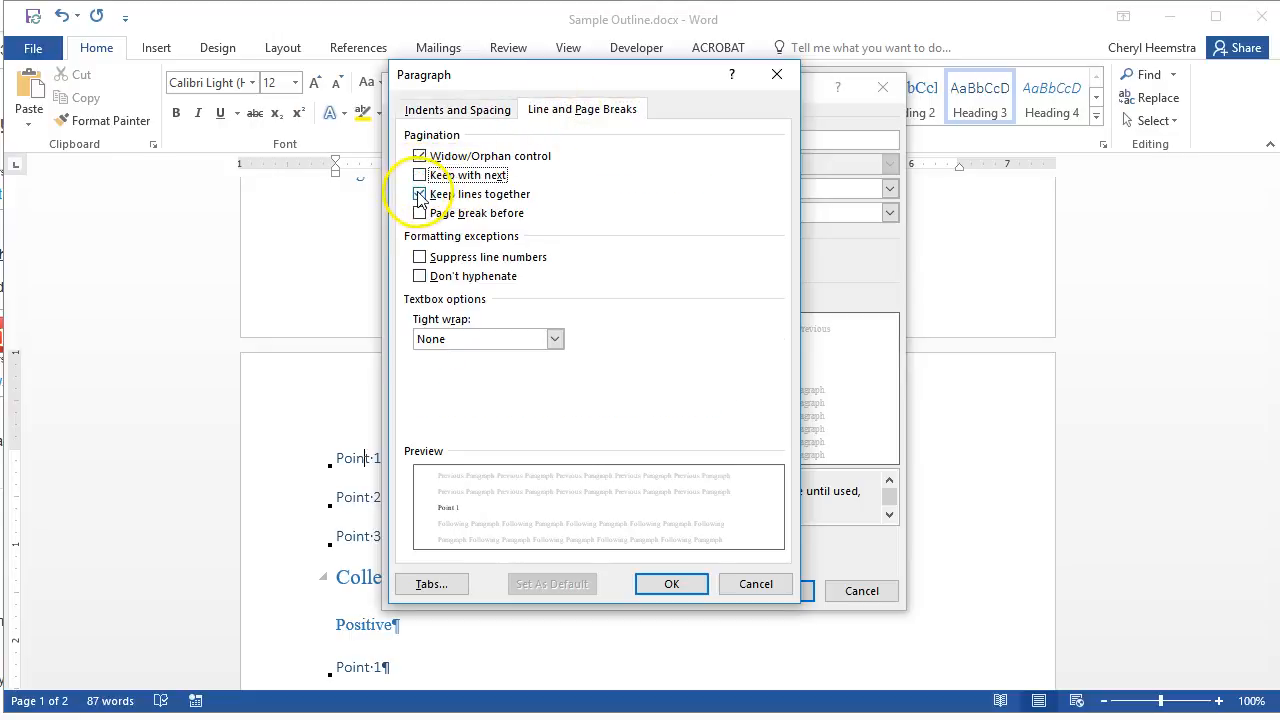
click(686, 587)
click(779, 591)
- Starting in the blank first paragraph, enter separate lines for Student Name, the professor's title and name, CTA 103-XXX and 31 October 2016
scroll(694, 528, up, 10)
scroll(698, 524, up, 5)
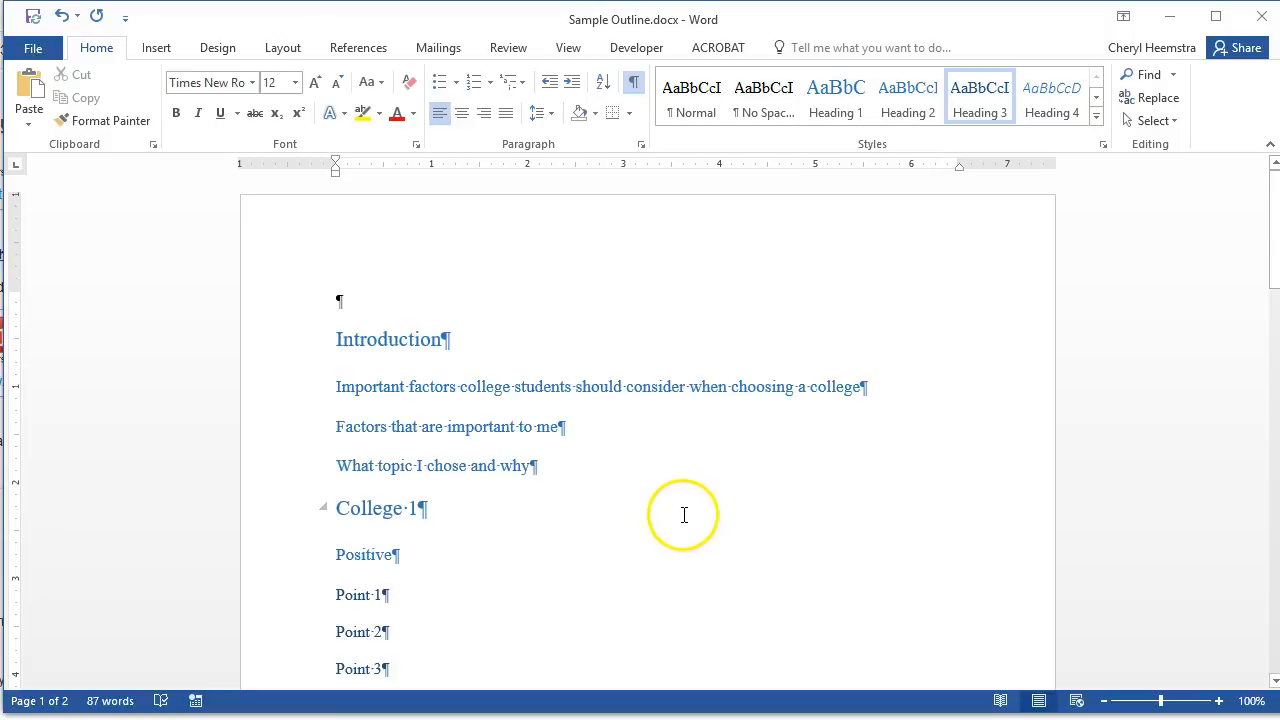
double_click(340, 300)
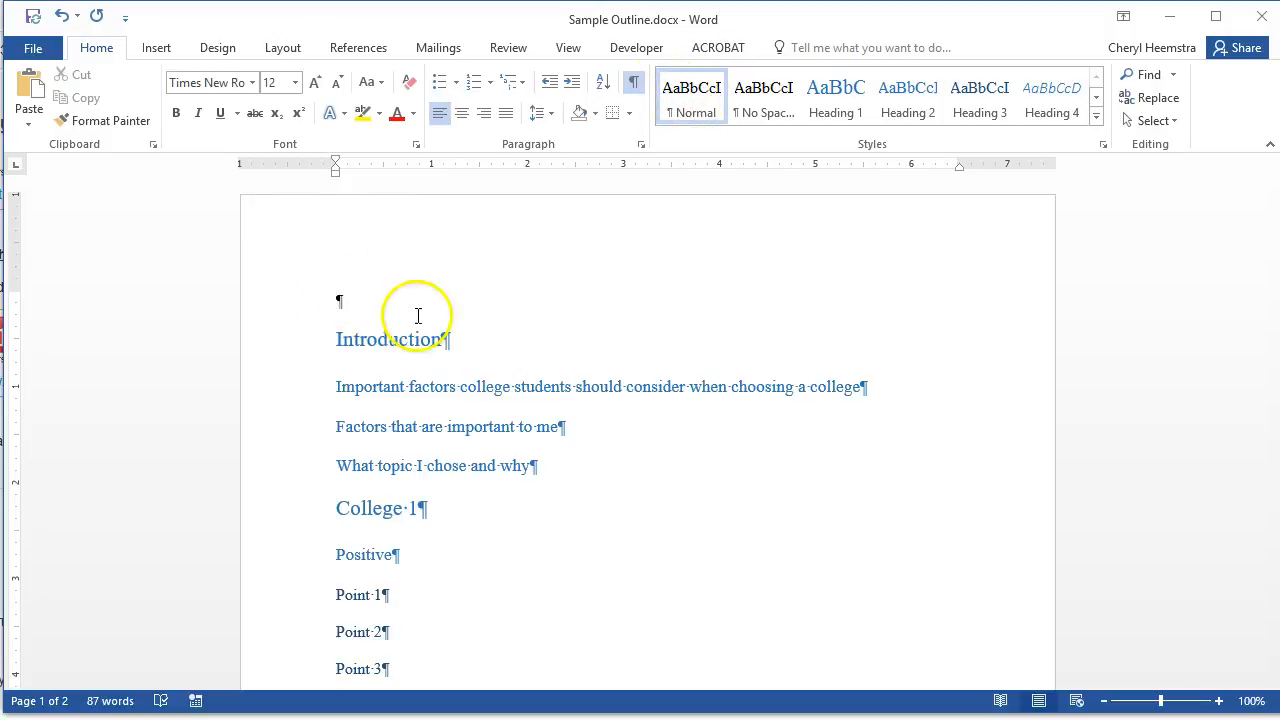
text(Student Name)
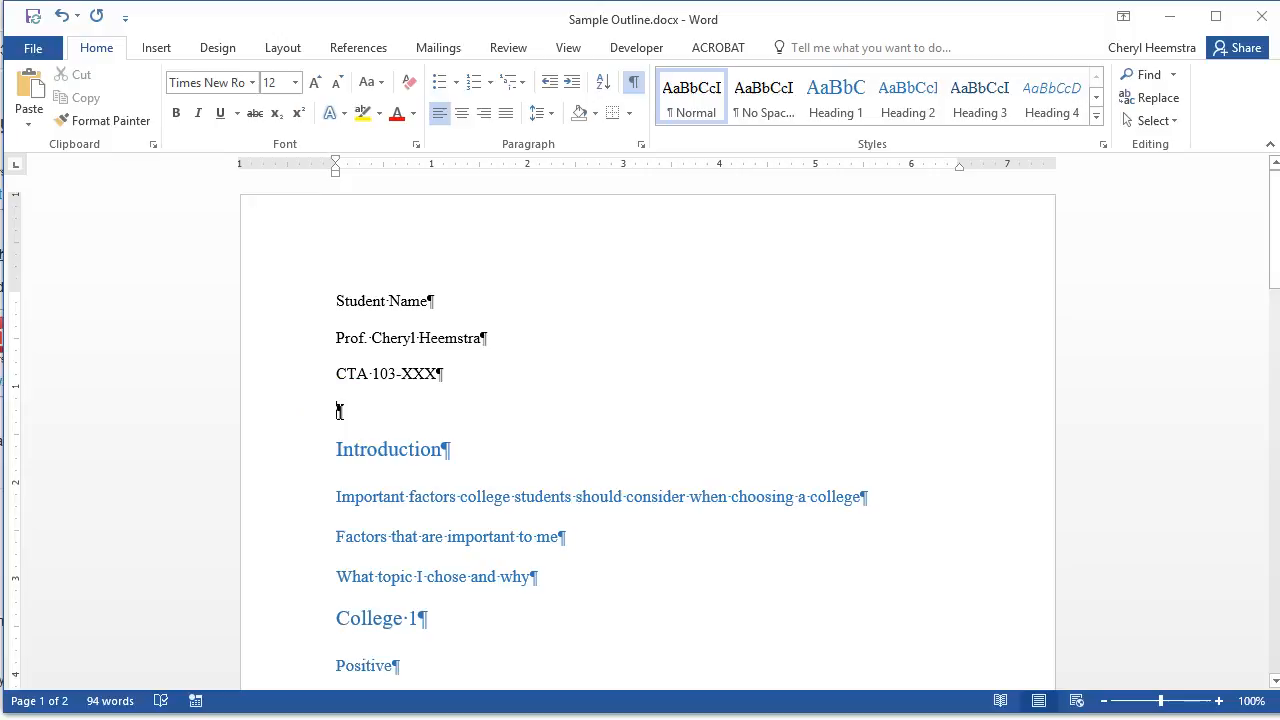
text(31 O)
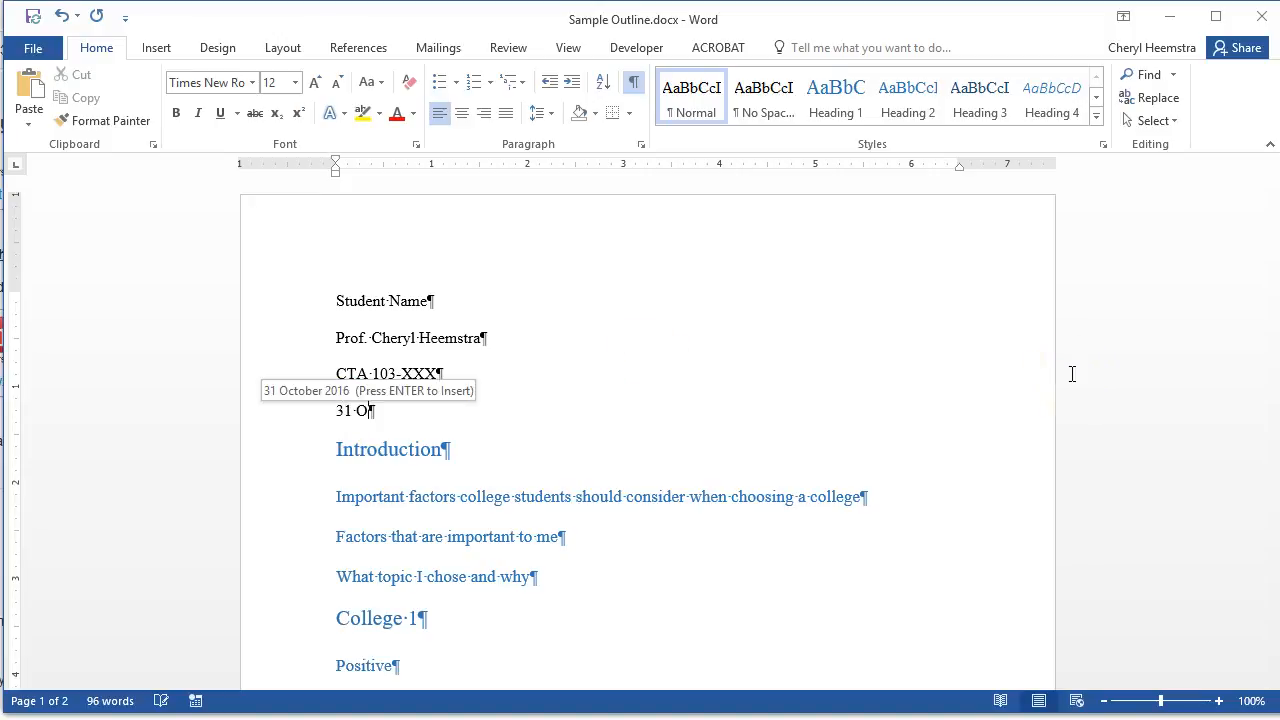
key(Return)
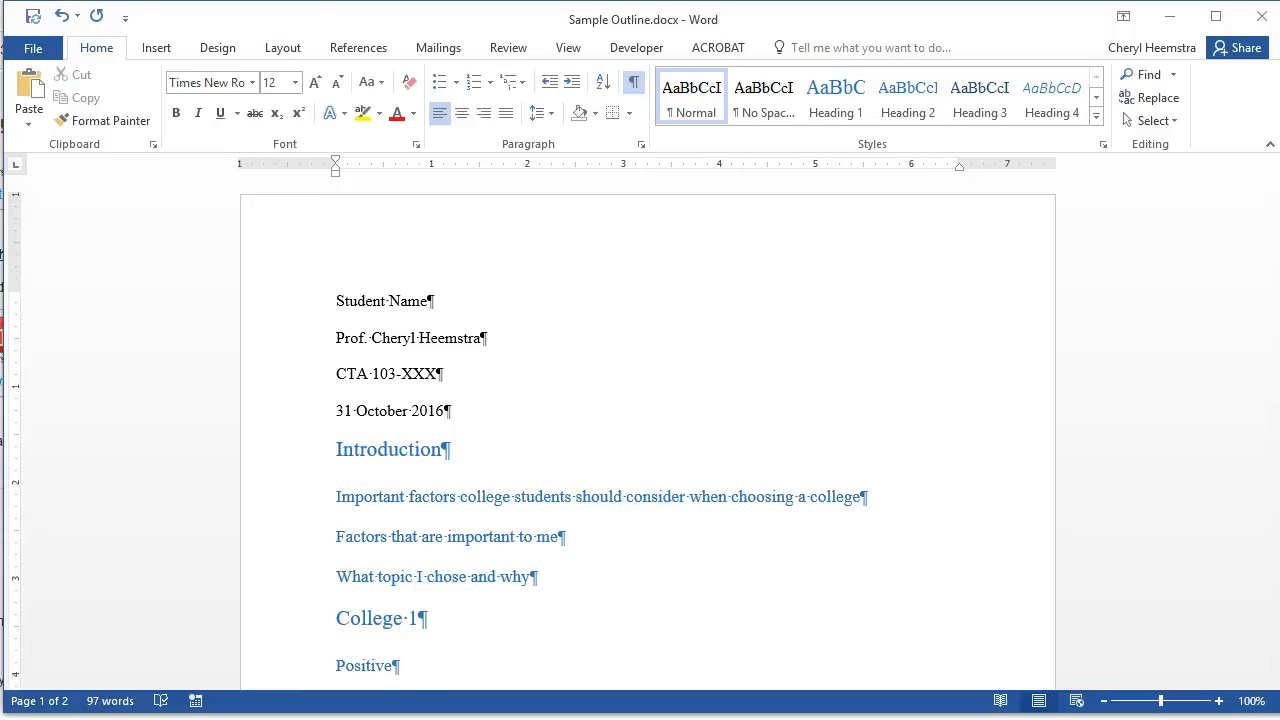
- Add the title College Search on a new line below the date and center it
key(Return)
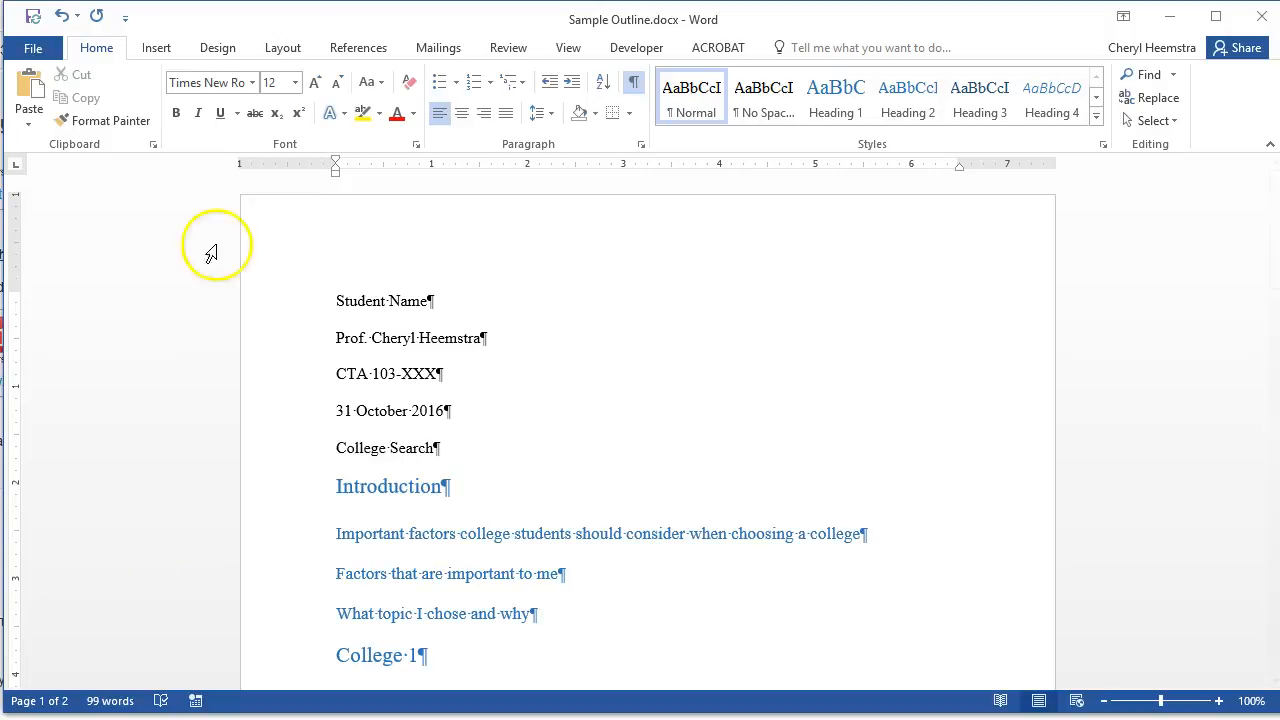
click(461, 115)
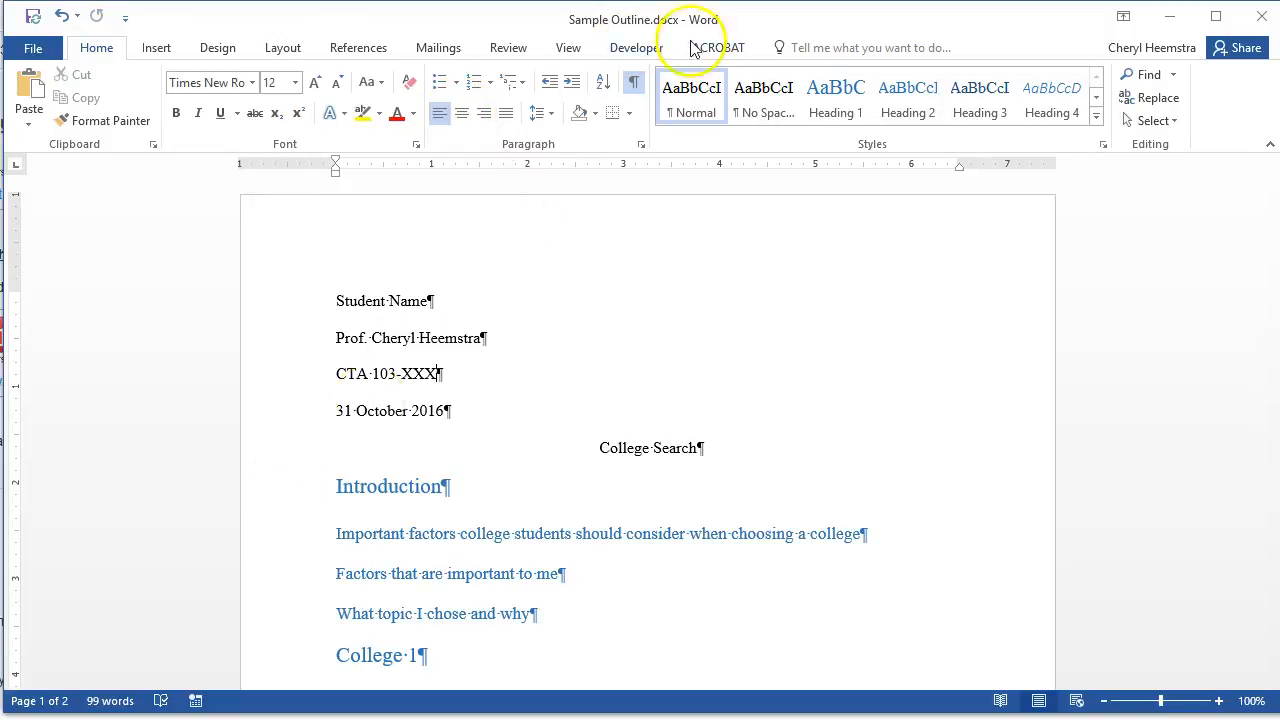
- Insert a Plain Number 3 page number at the top of the page, with the author's last name and a space before it
click(158, 50)
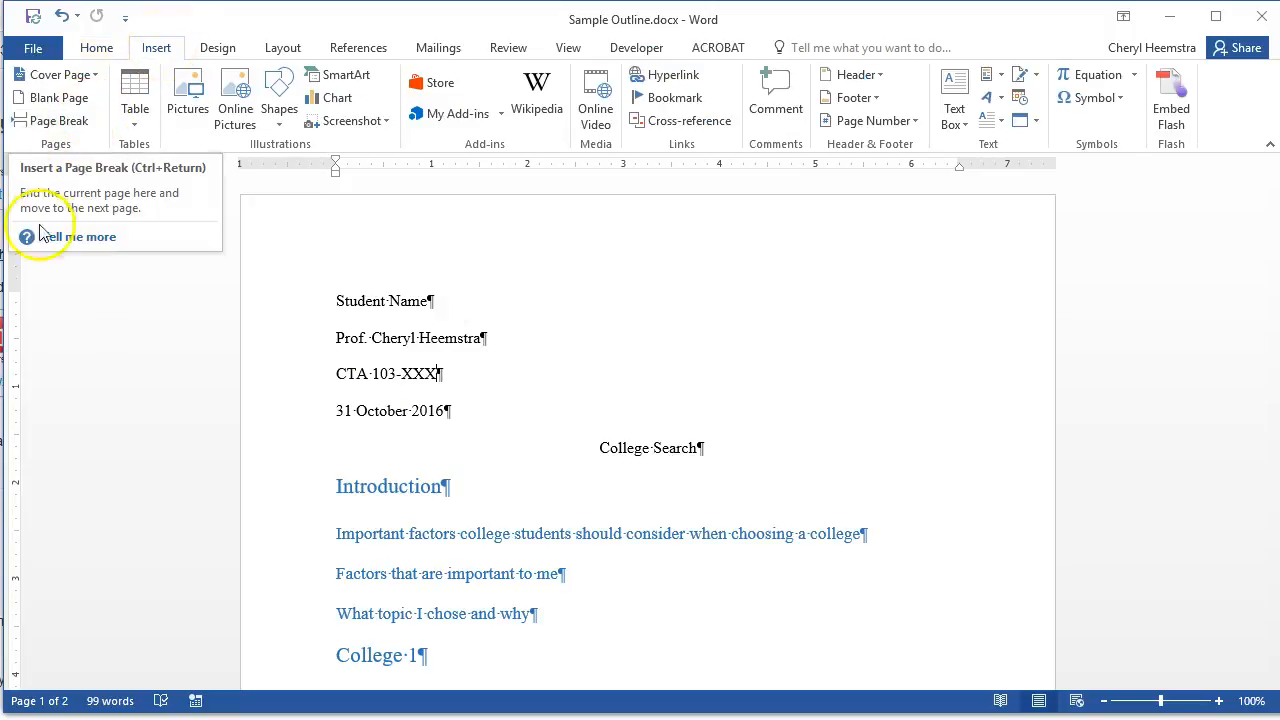
click(889, 121)
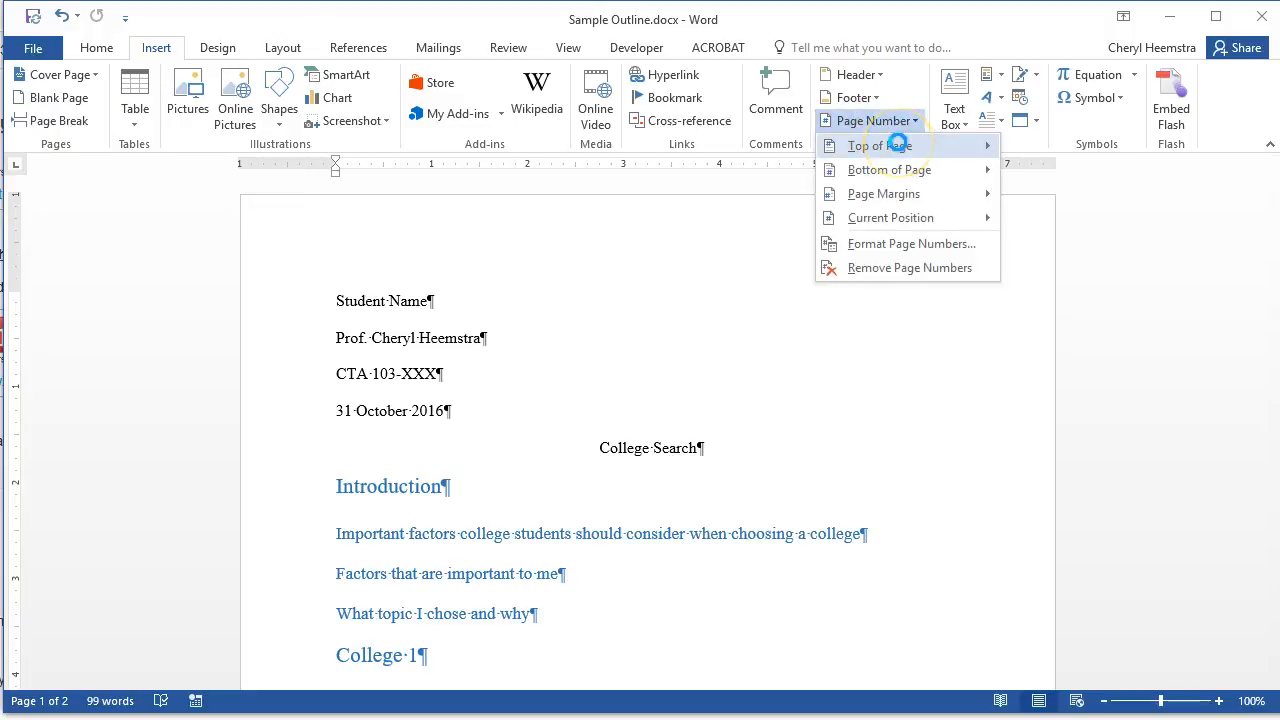
mouse_move(897, 145)
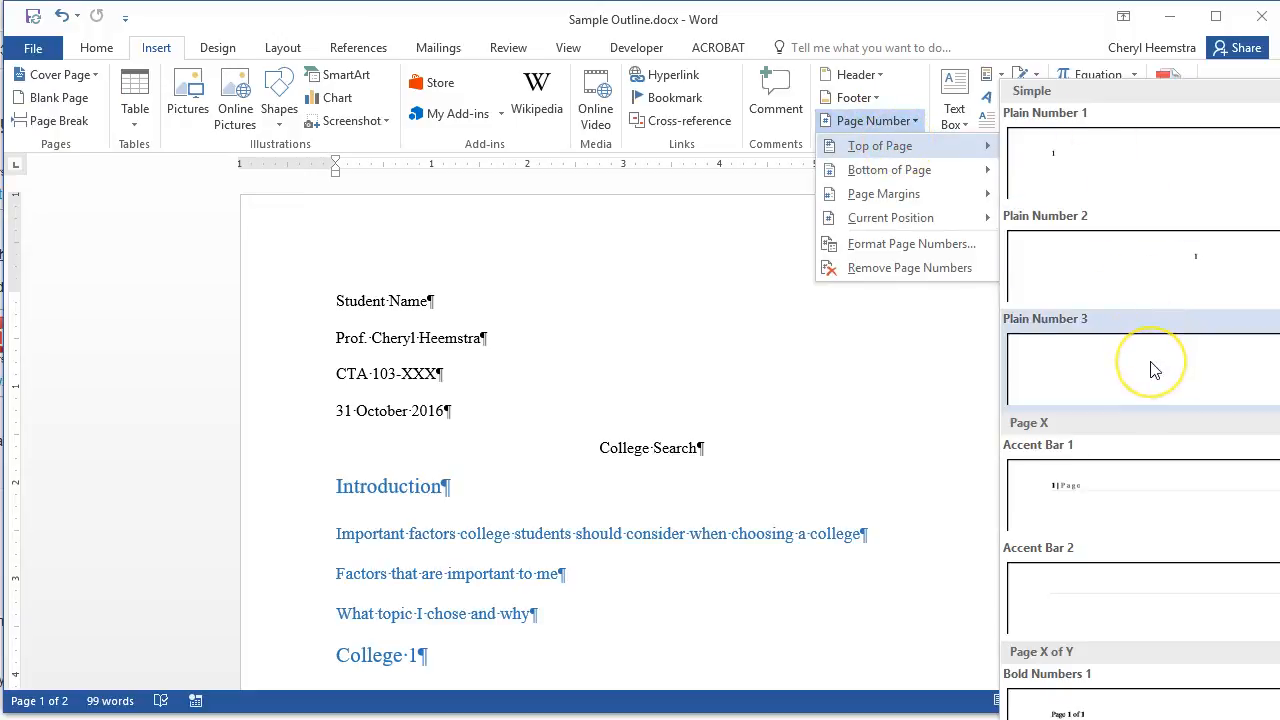
click(1150, 370)
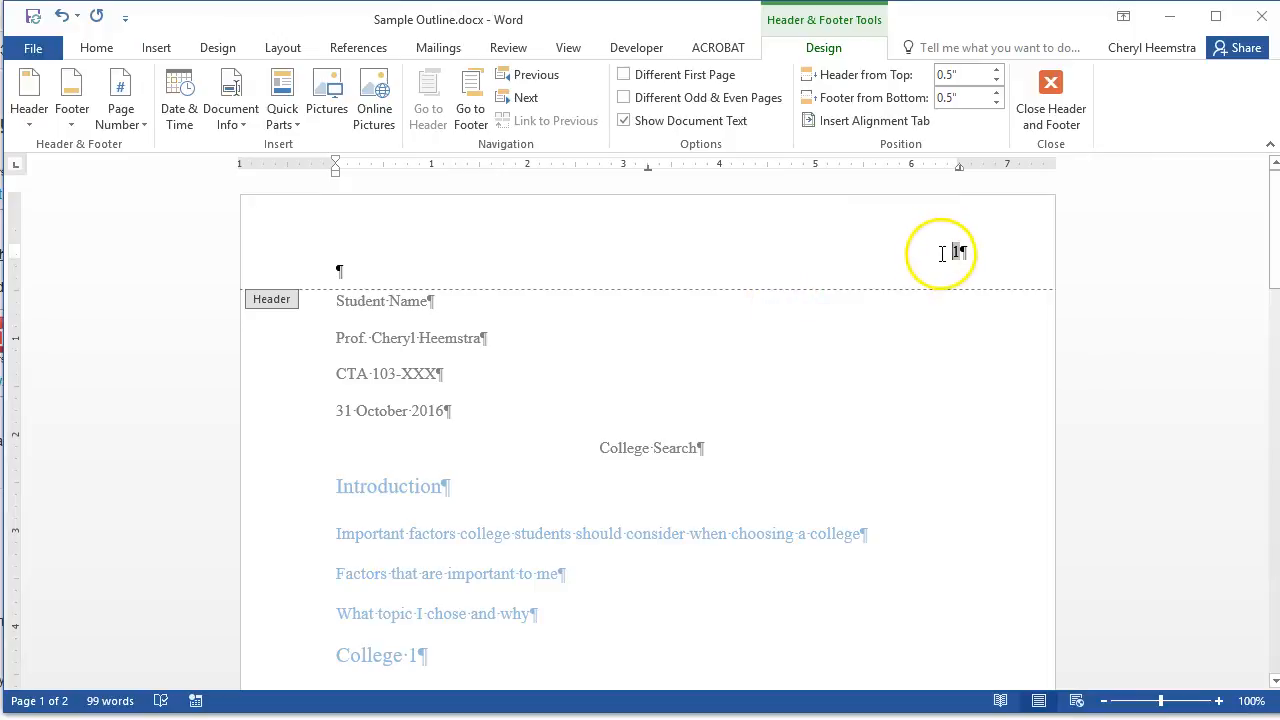
text(Heemstra)
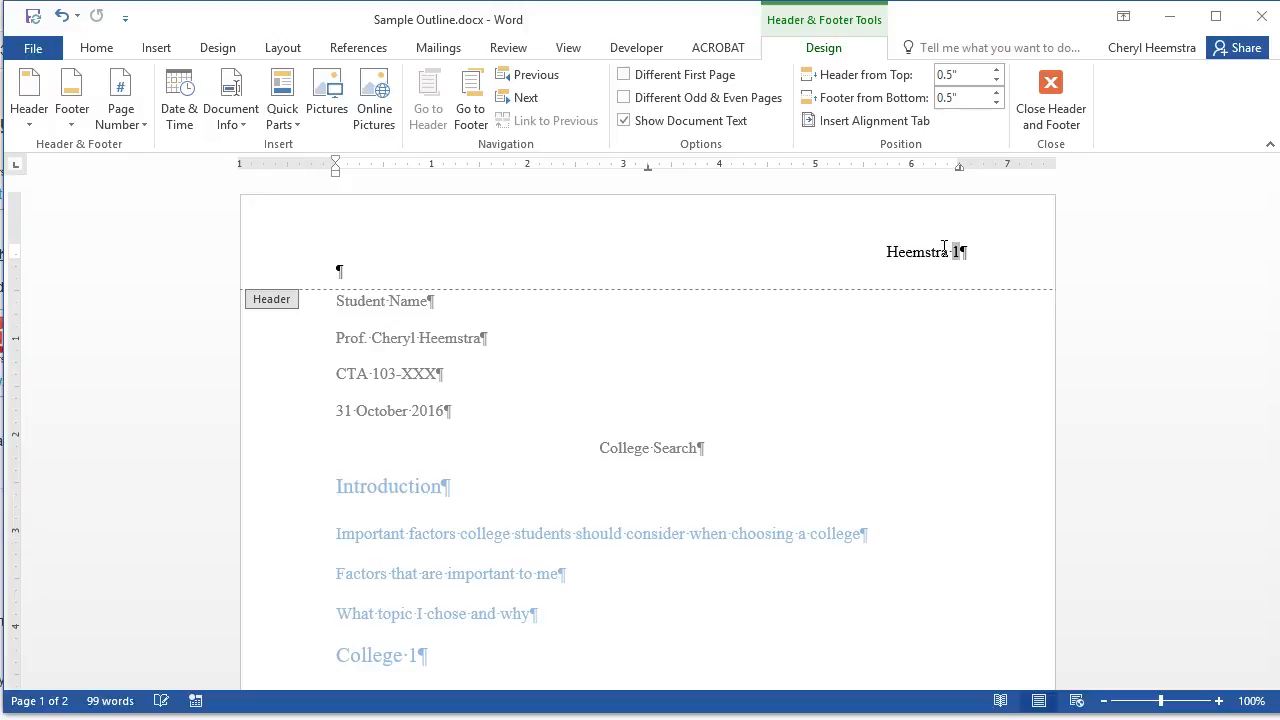
- Check the font and size of the header text and examine the header on the second page
drag(880, 248, 968, 242)
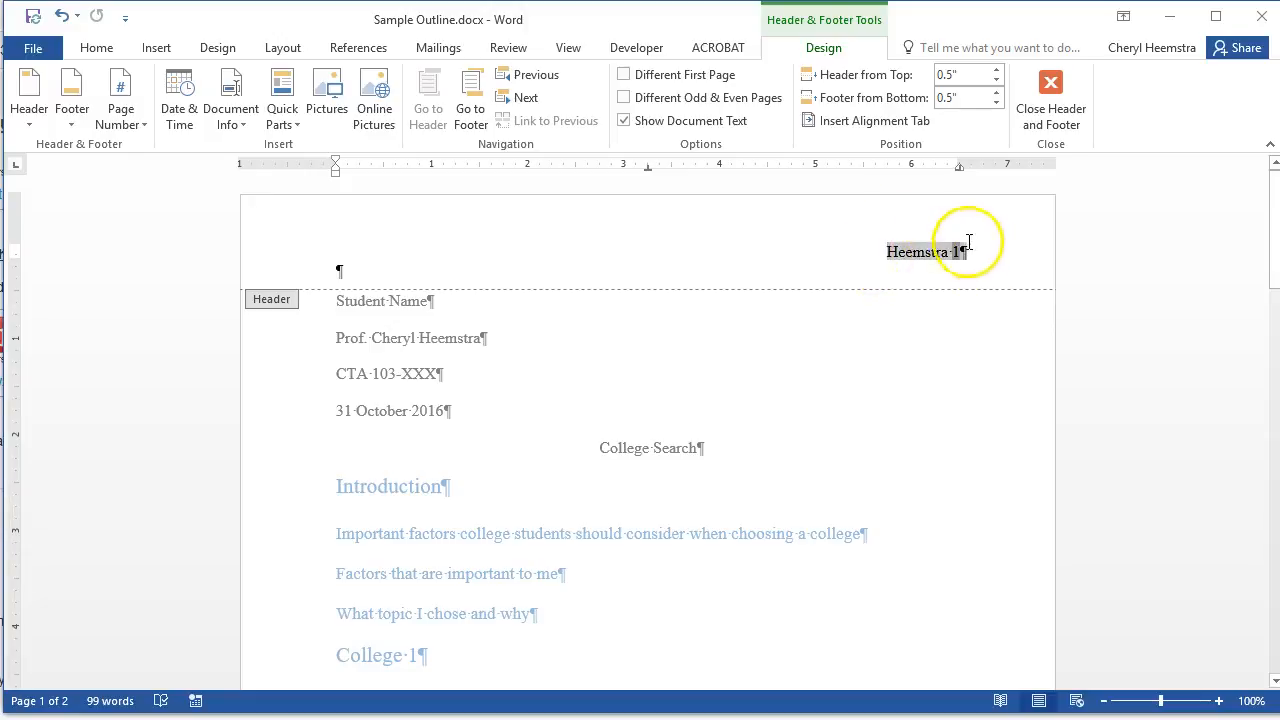
click(97, 47)
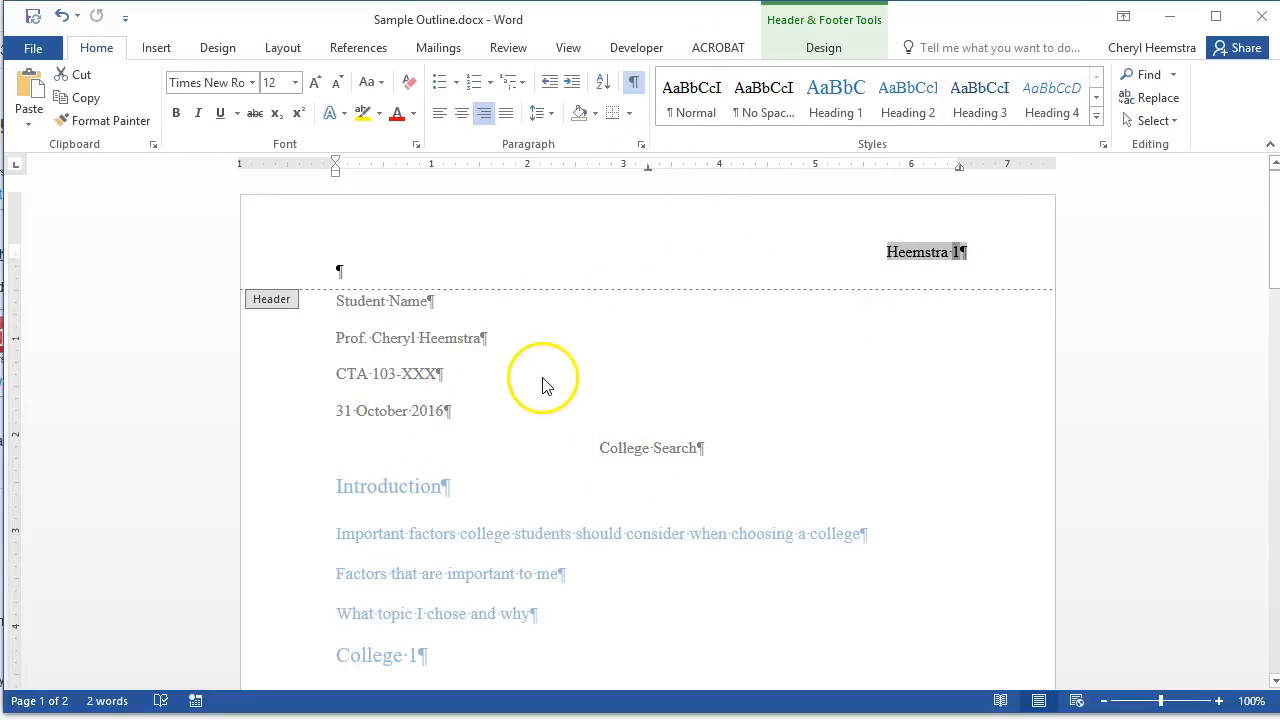
scroll(774, 408, down, 5)
scroll(765, 405, down, 6)
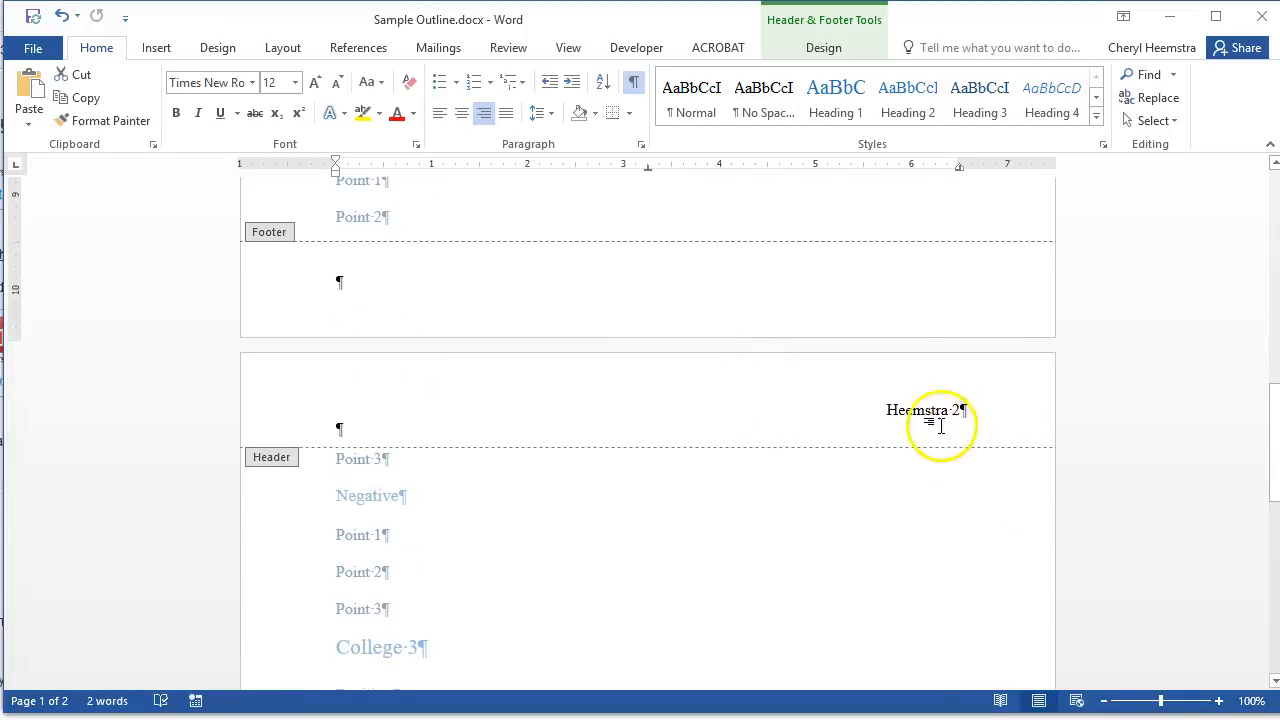
scroll(794, 354, up, 10)
scroll(794, 354, up, 1)
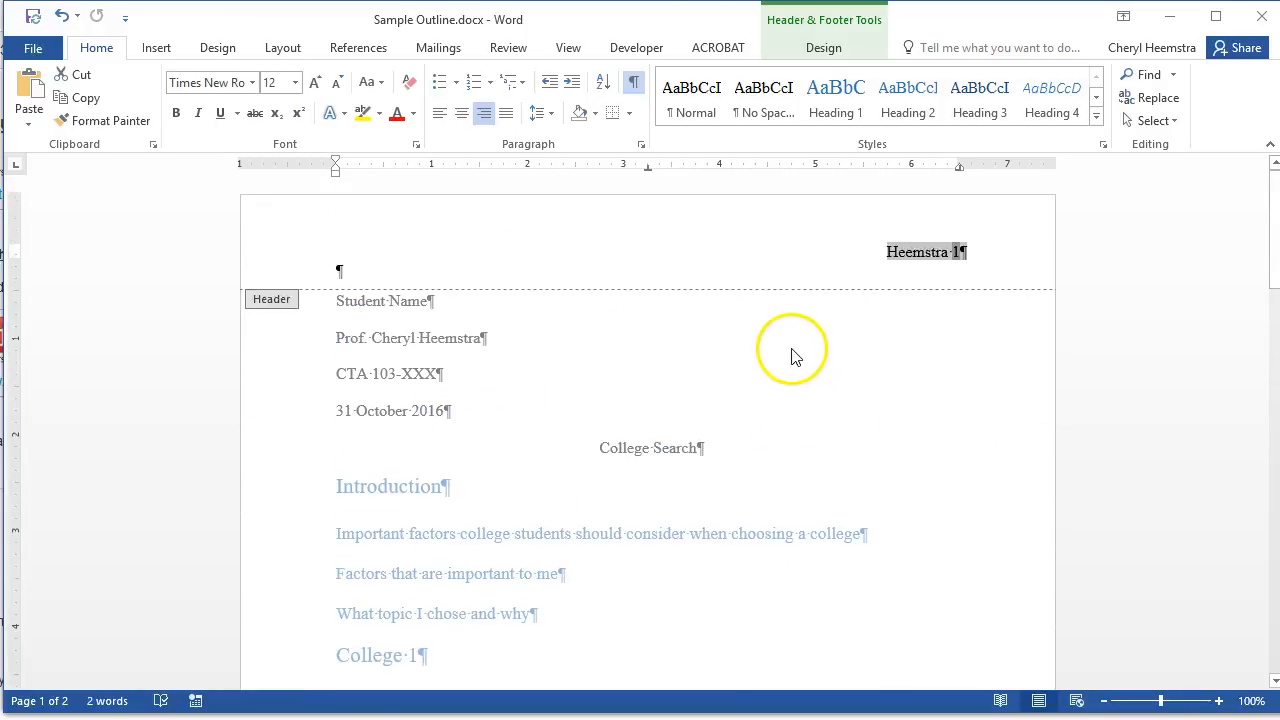
- Turn on Different First Page for the header, return to the body text, and review the headers on both pages
click(824, 48)
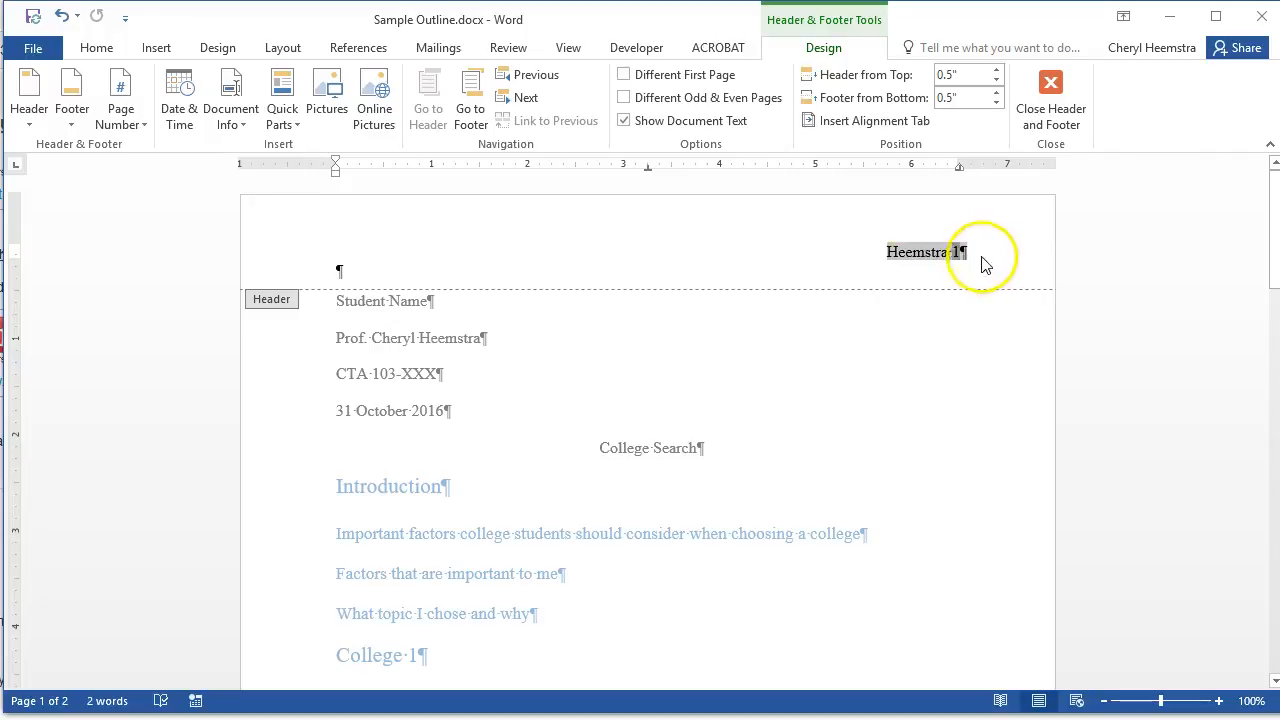
click(625, 78)
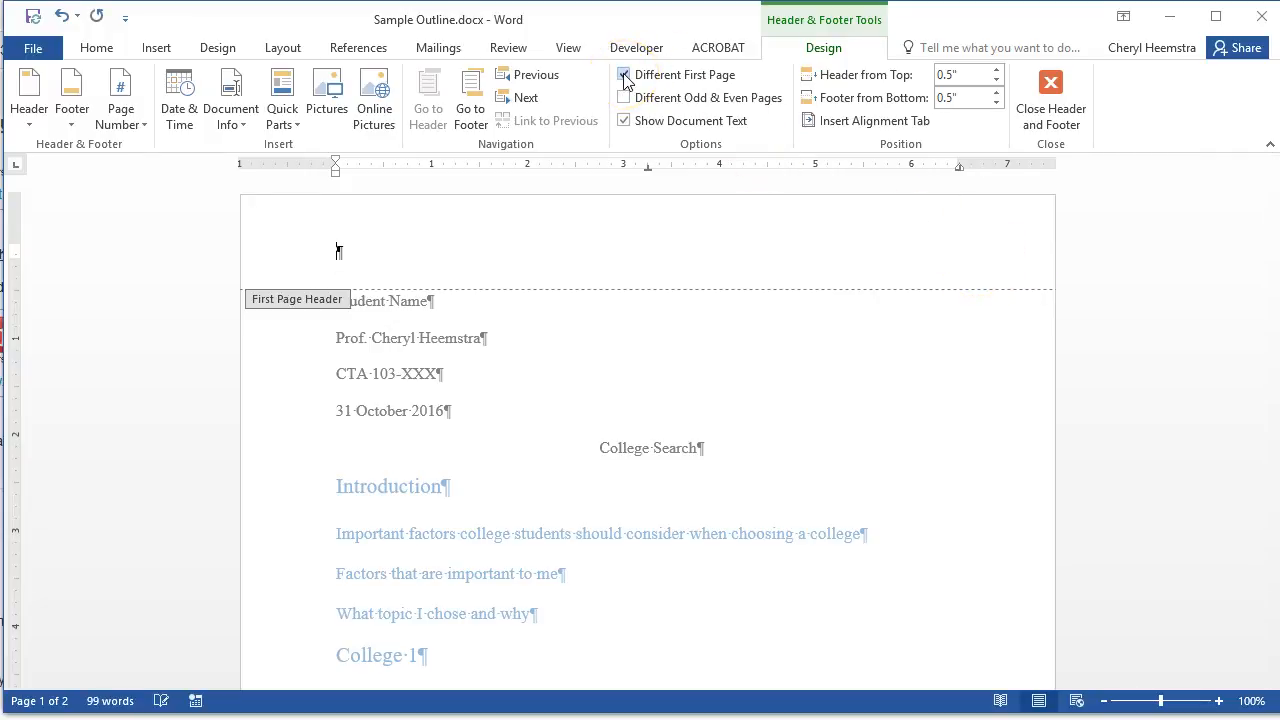
scroll(700, 362, down, 12)
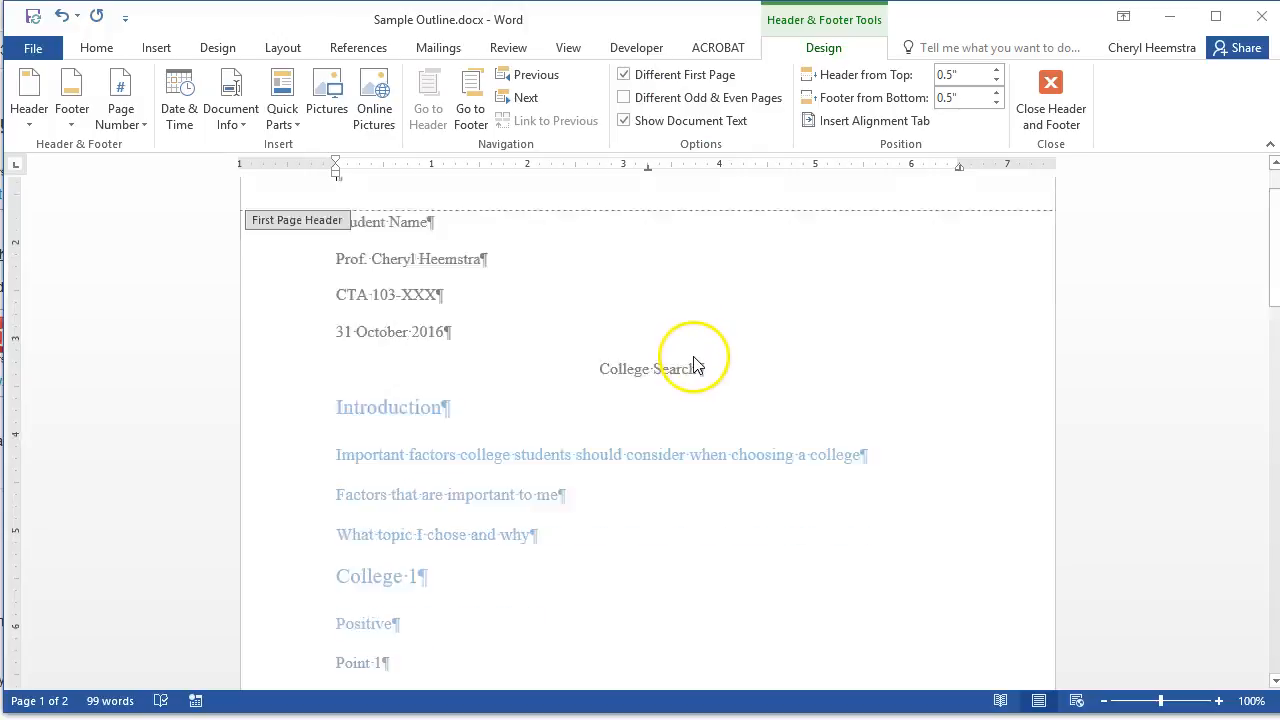
scroll(670, 349, down, 3)
scroll(660, 350, up, 12)
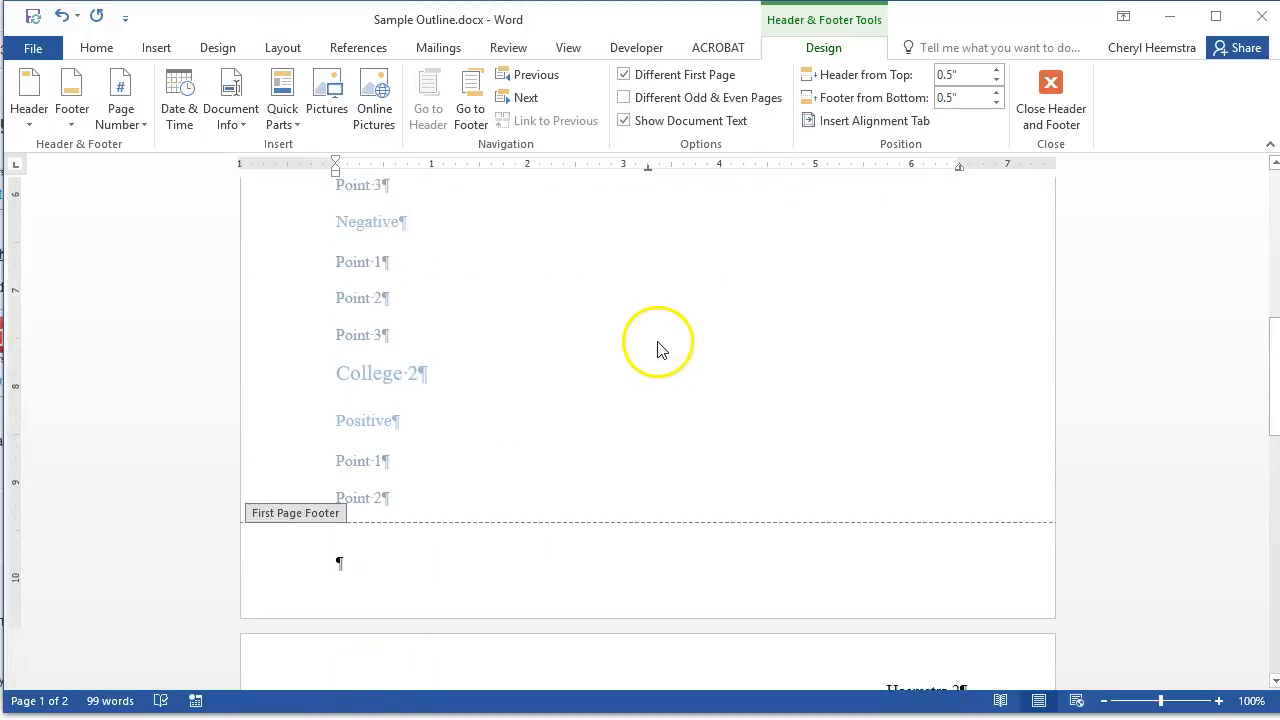
double_click(650, 355)
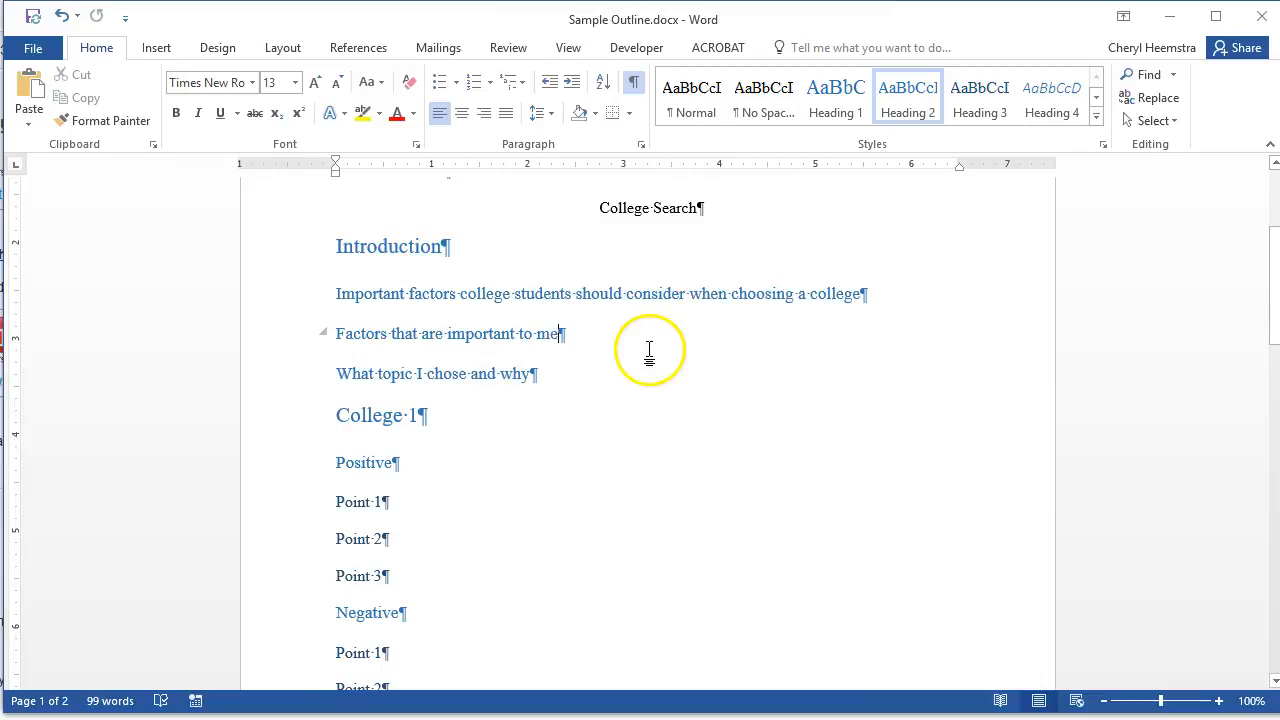
scroll(661, 349, up, 2)
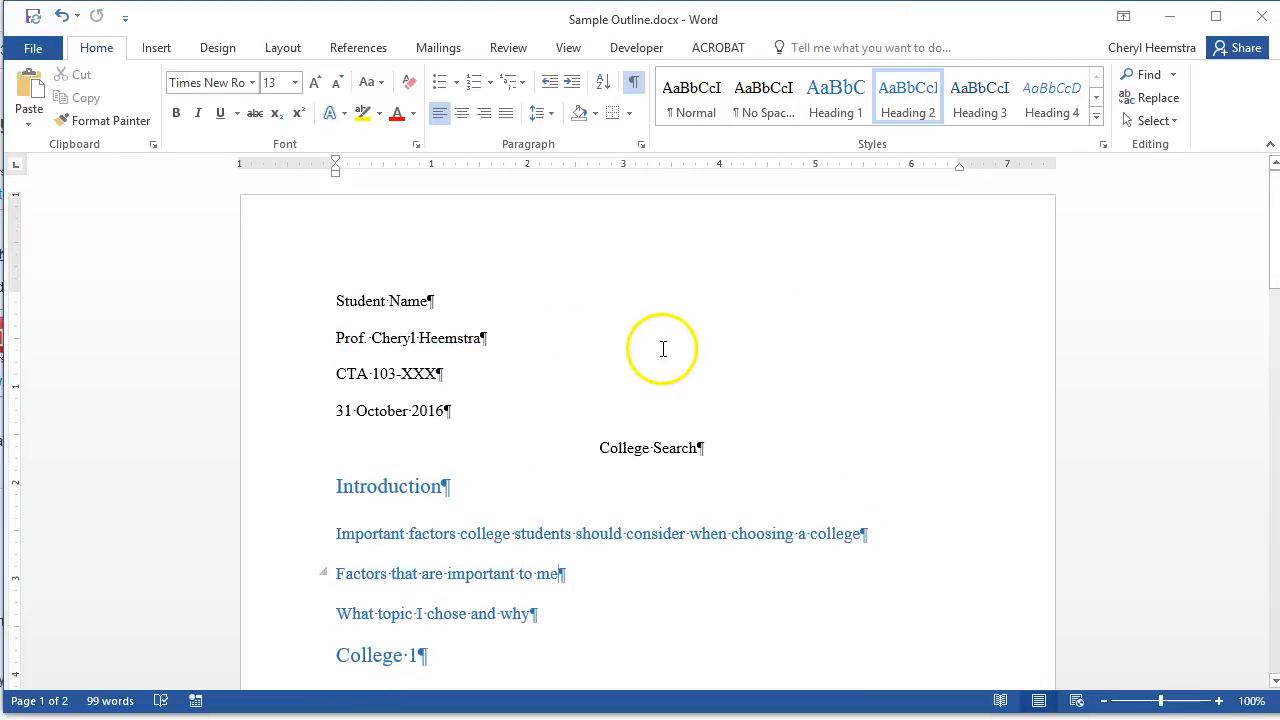
scroll(663, 349, down, 10)
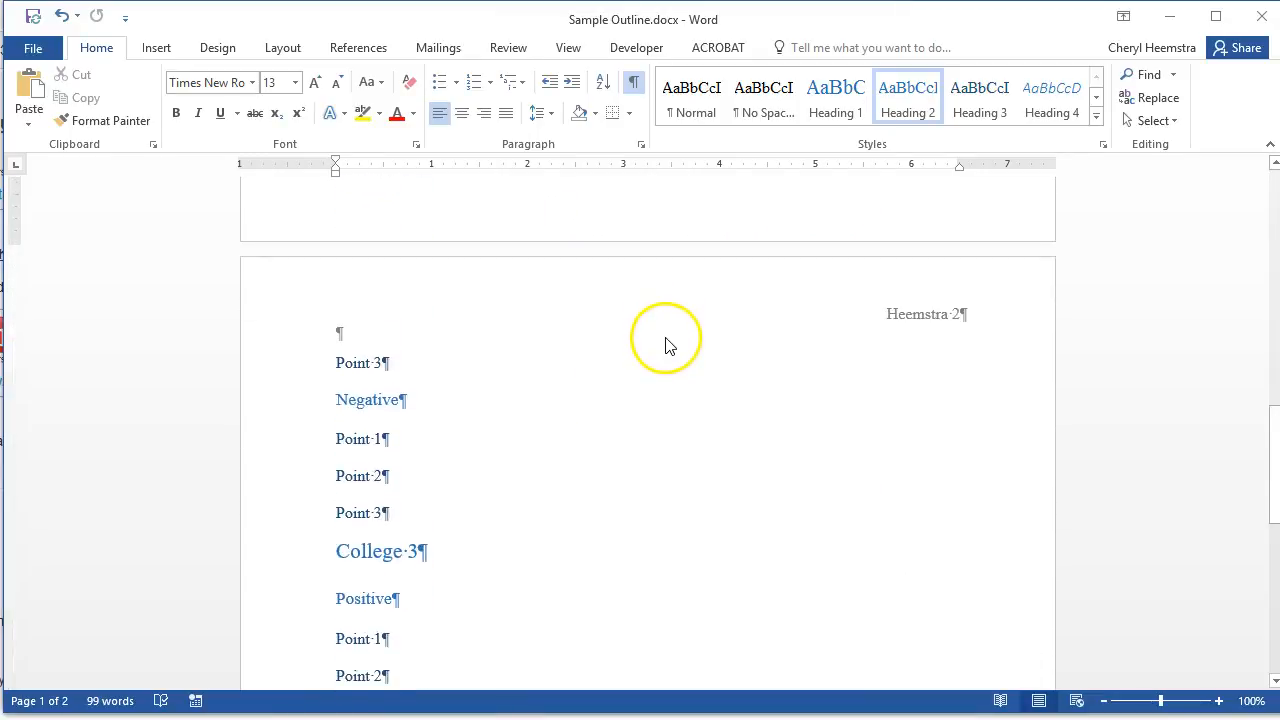
scroll(666, 340, down, 6)
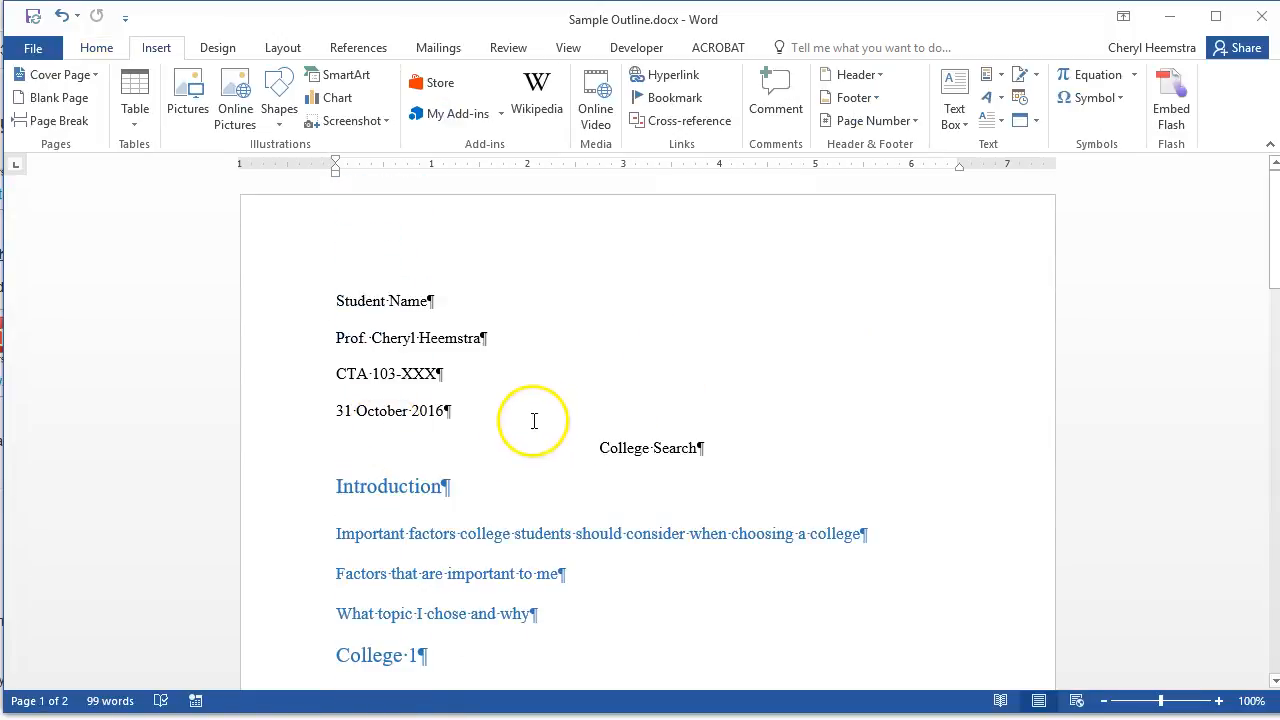
- Insert a page break after the Sub Point 2 line at the end of the document
scroll(560, 471, down, 5)
scroll(560, 478, down, 15)
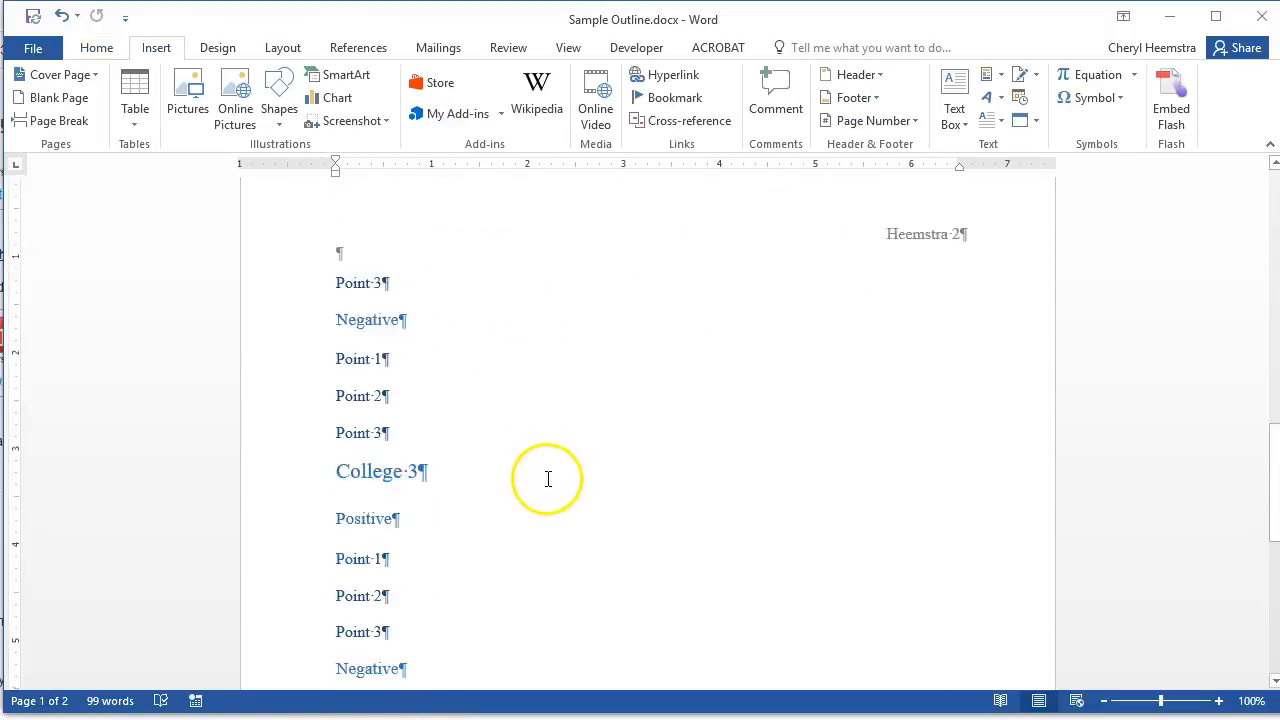
click(418, 466)
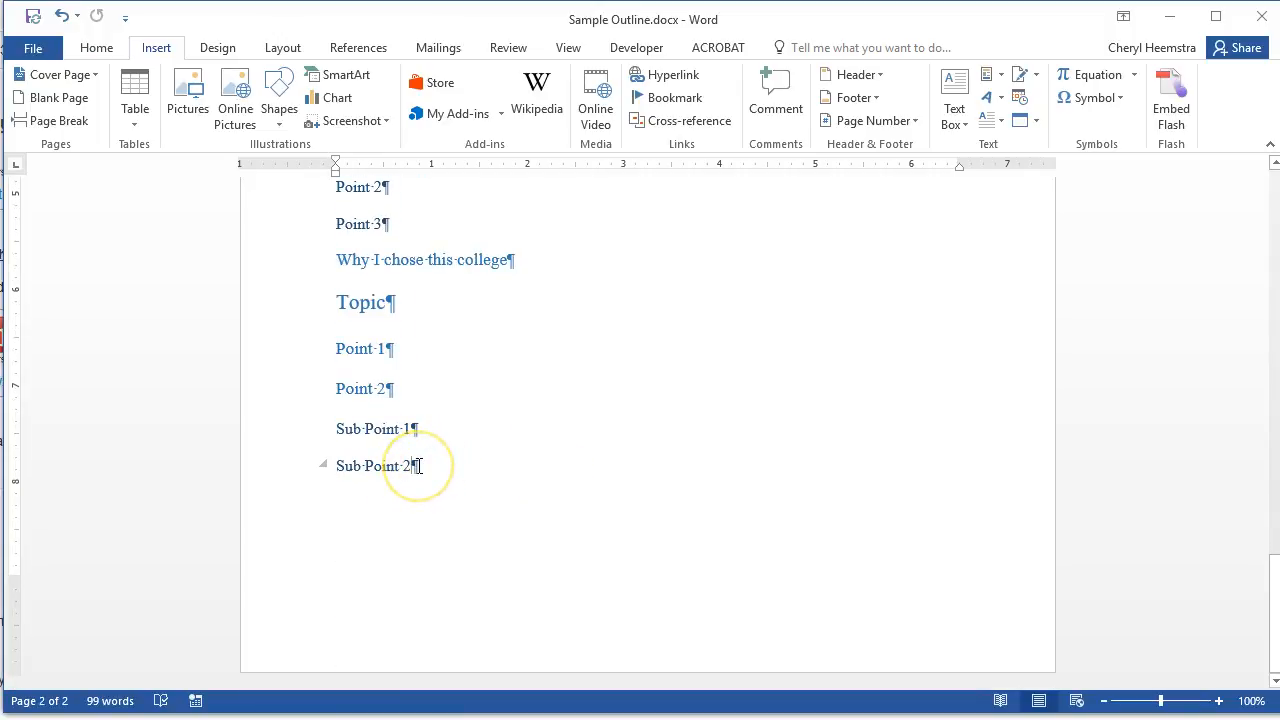
click(57, 127)
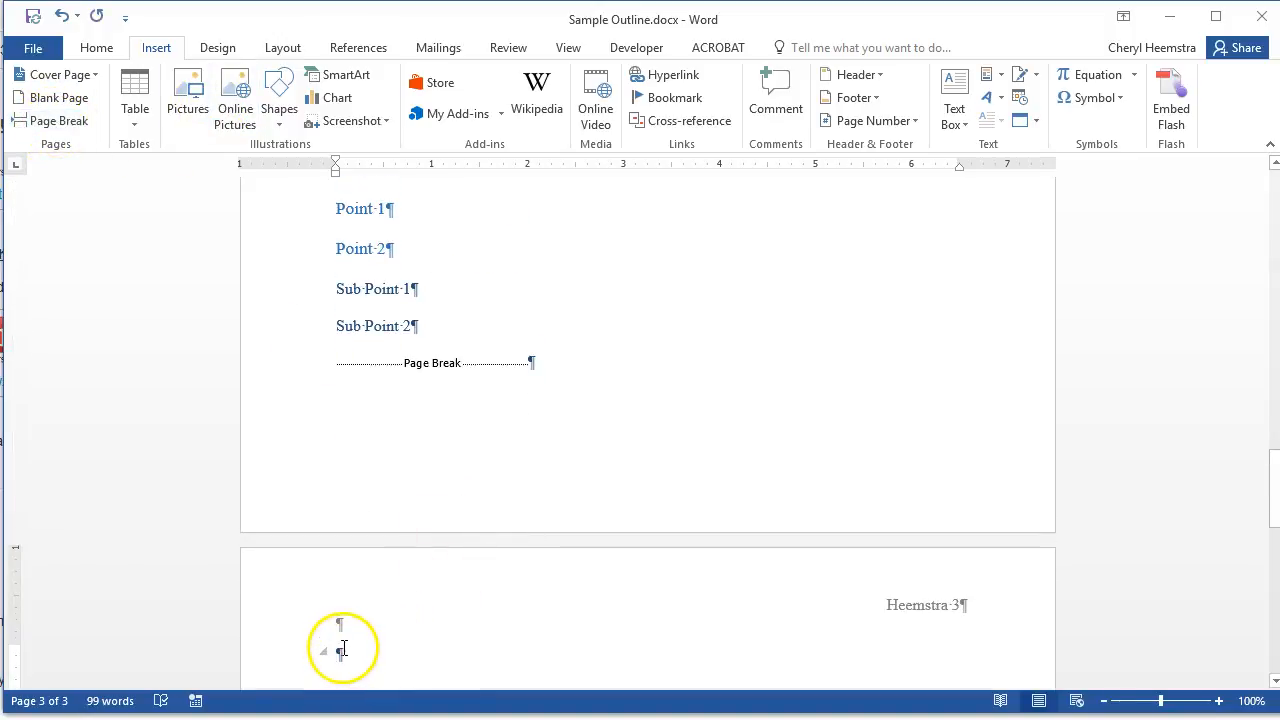
scroll(345, 652, down, 3)
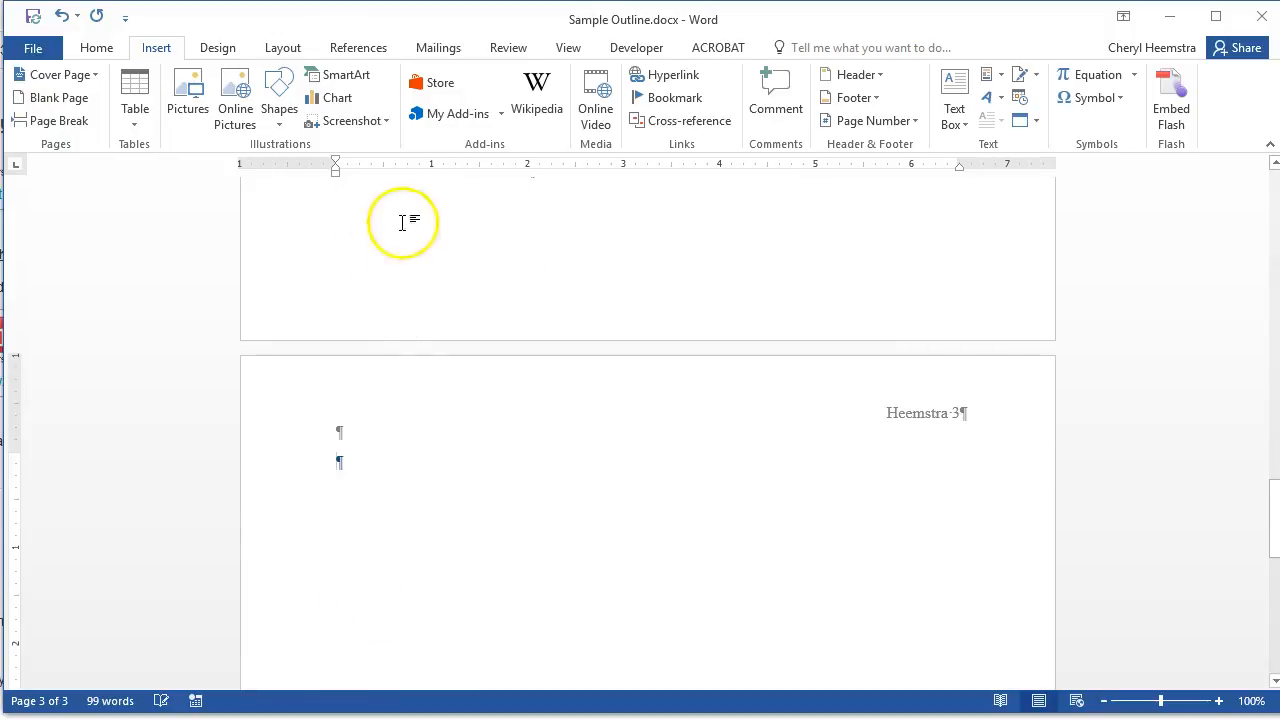
- Examine the built-in bibliography formats, including Works Cited, for the new last page, and leave the gallery
click(362, 50)
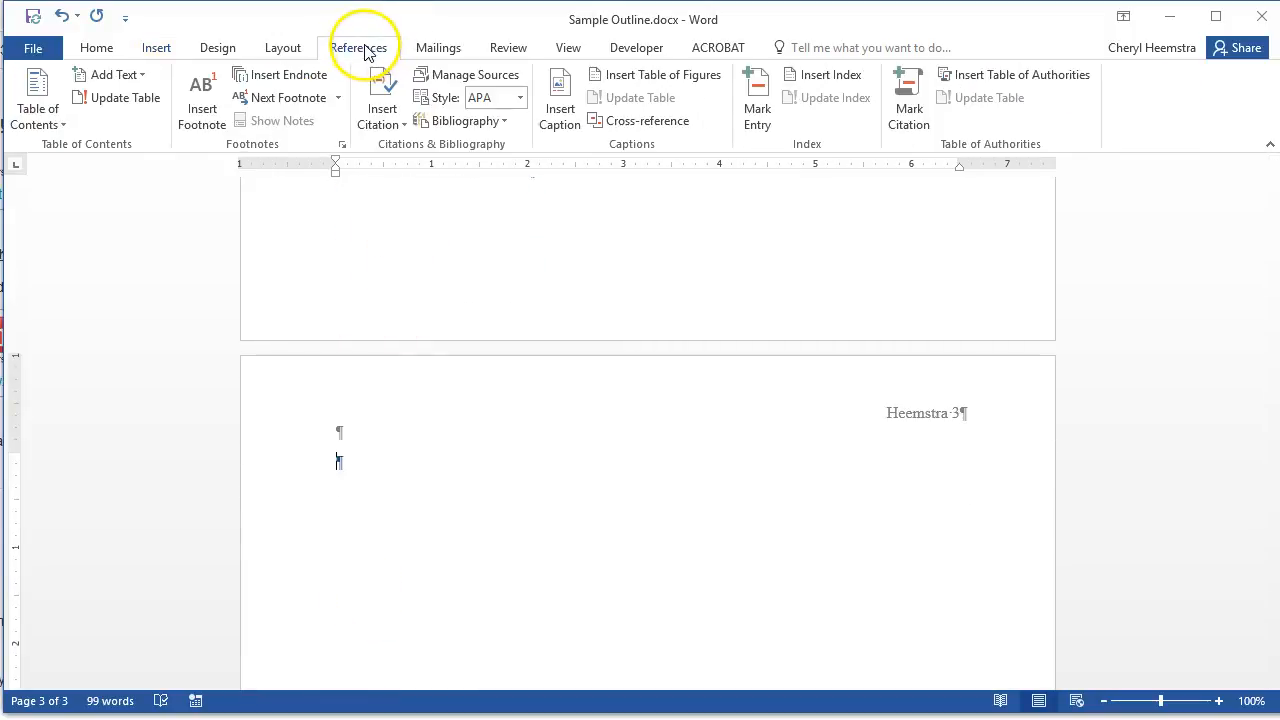
click(504, 121)
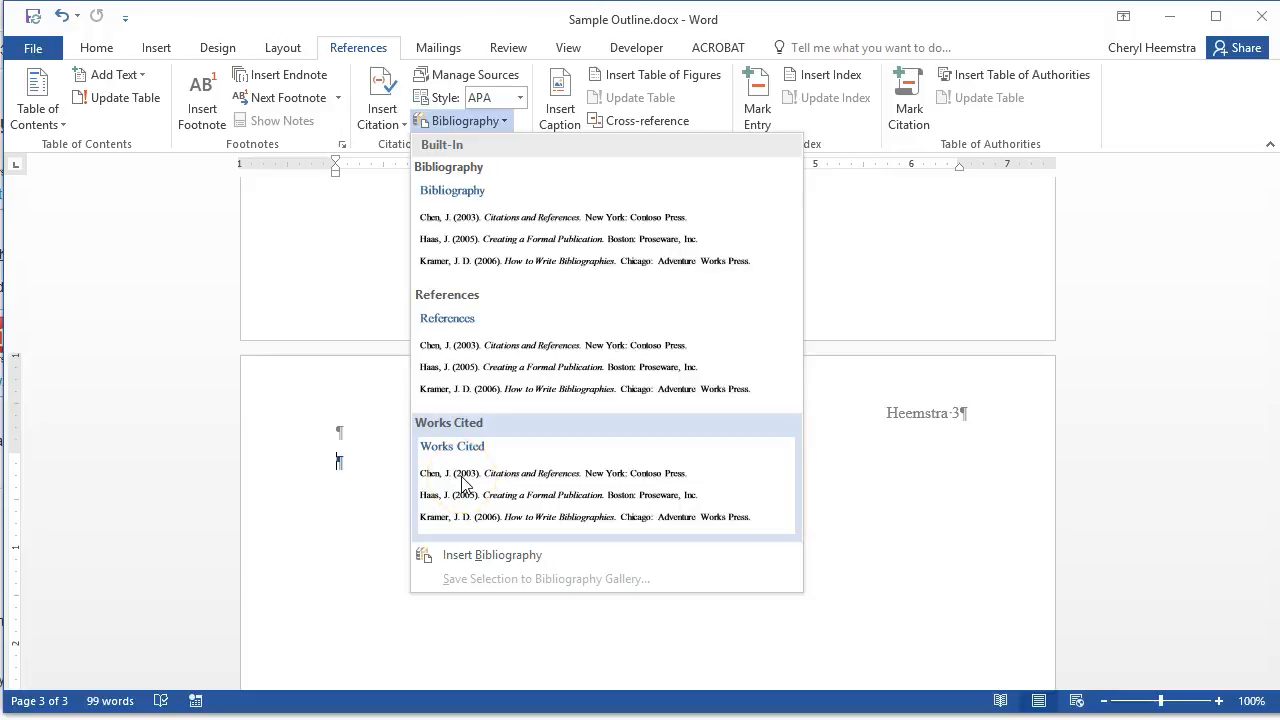
click(900, 490)
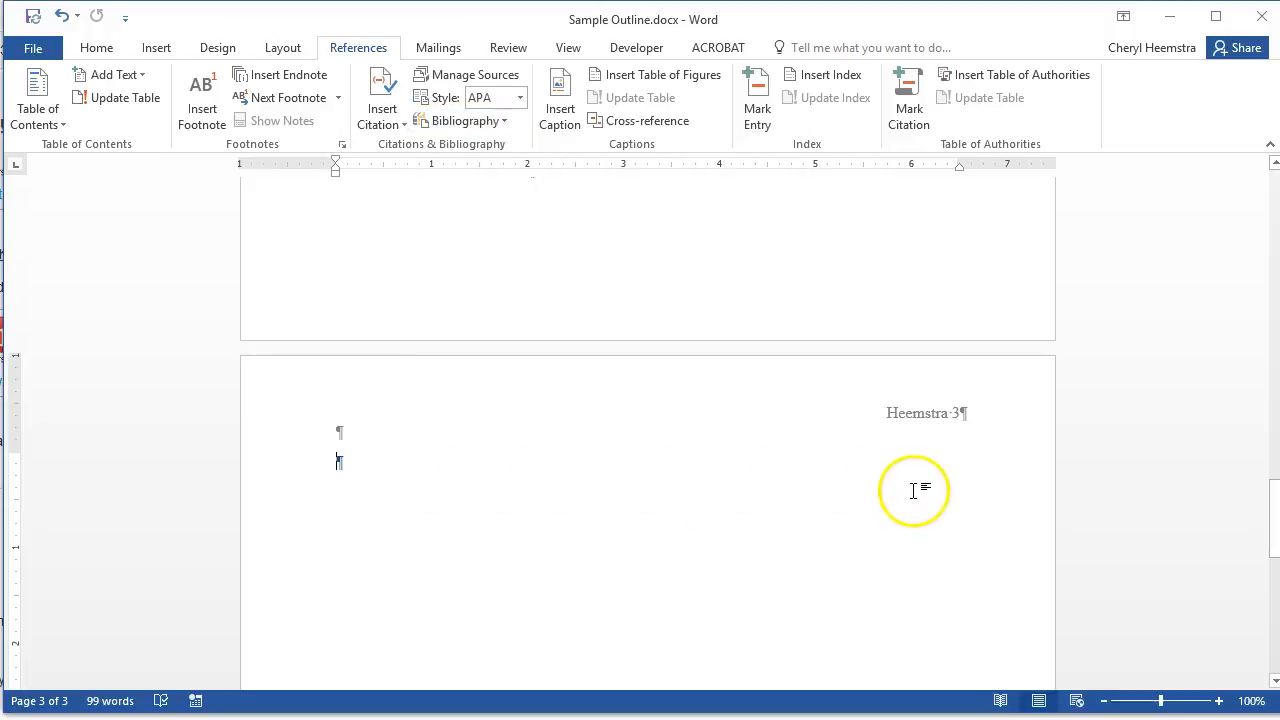